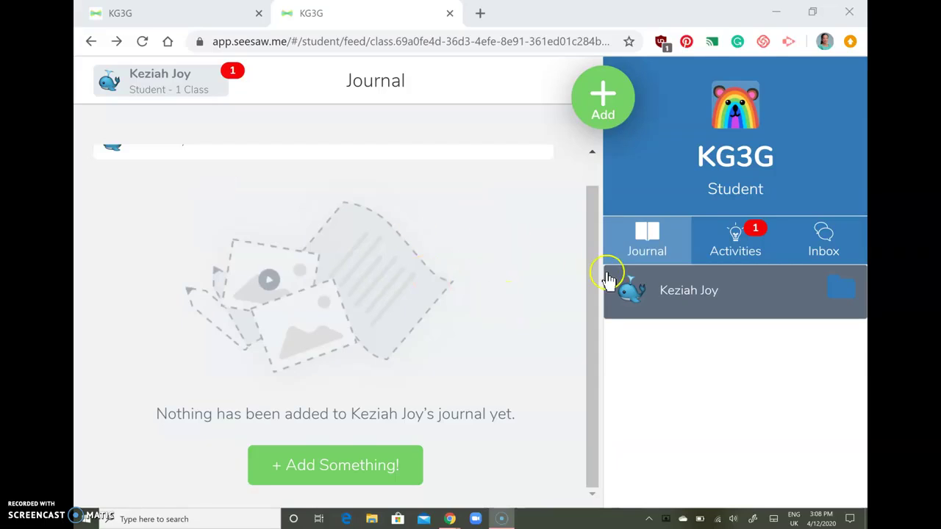
Step: Open the class activities and play the audio instructions of the Draw yourself activity
left_click(743, 243)
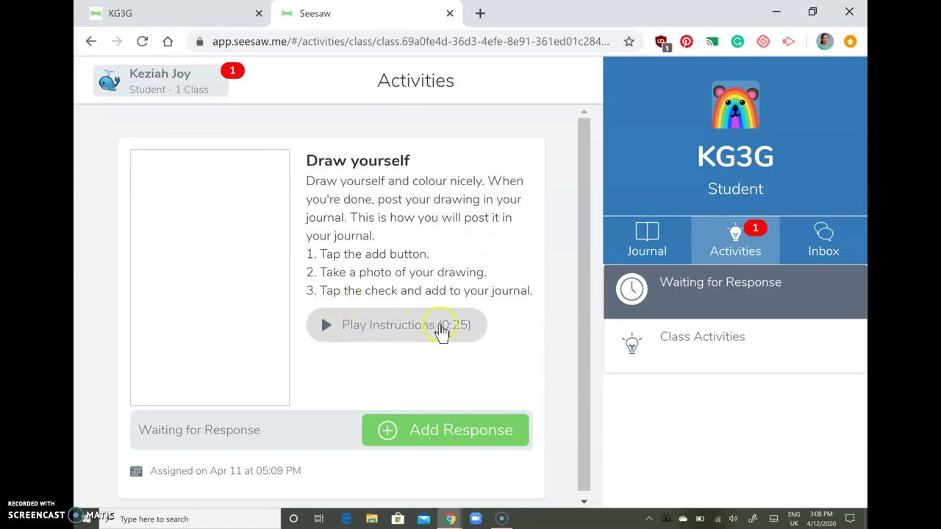
left_click(328, 332)
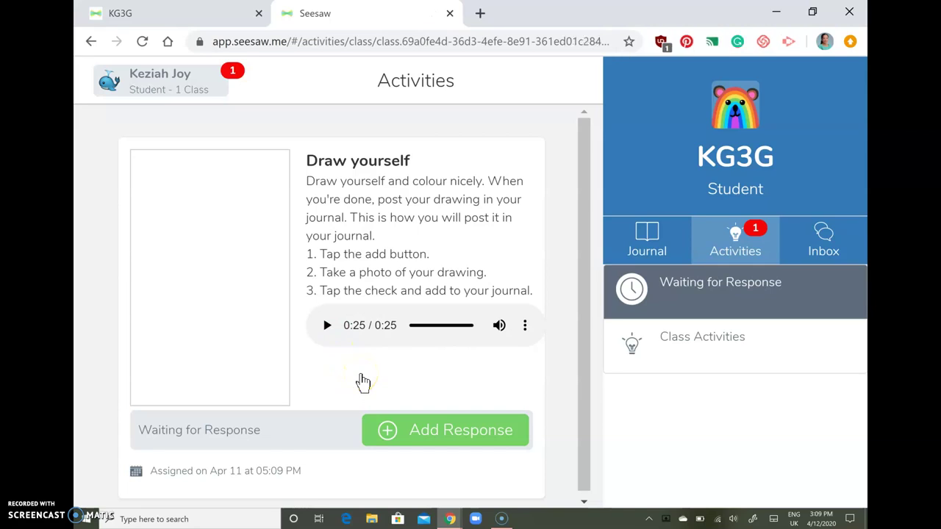
Step: Start a response to Draw yourself and sketch a blue head outline with dark blue eyes and lashes using the pencil
left_click(410, 435)
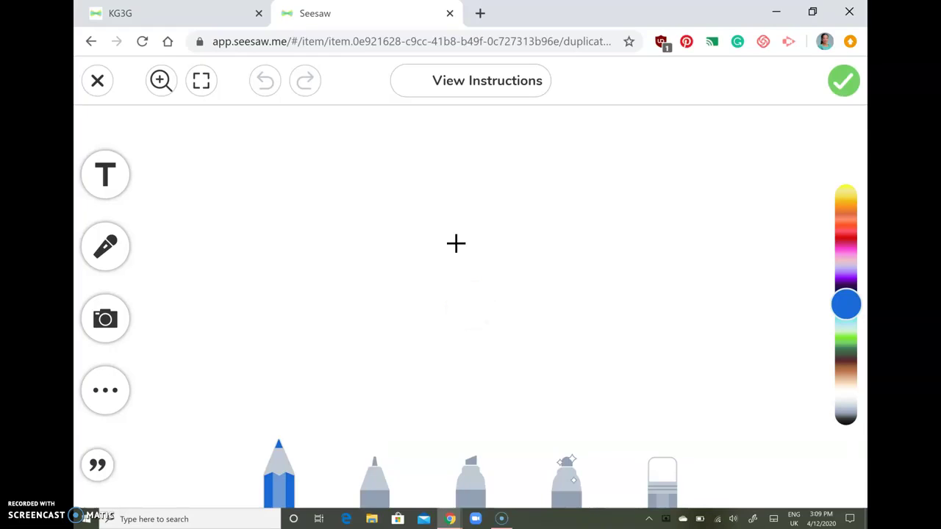
mouse_move(406, 263)
left_mouse_down()
mouse_move(389, 249)
mouse_move(420, 199)
mouse_move(474, 213)
mouse_move(460, 269)
left_mouse_up()
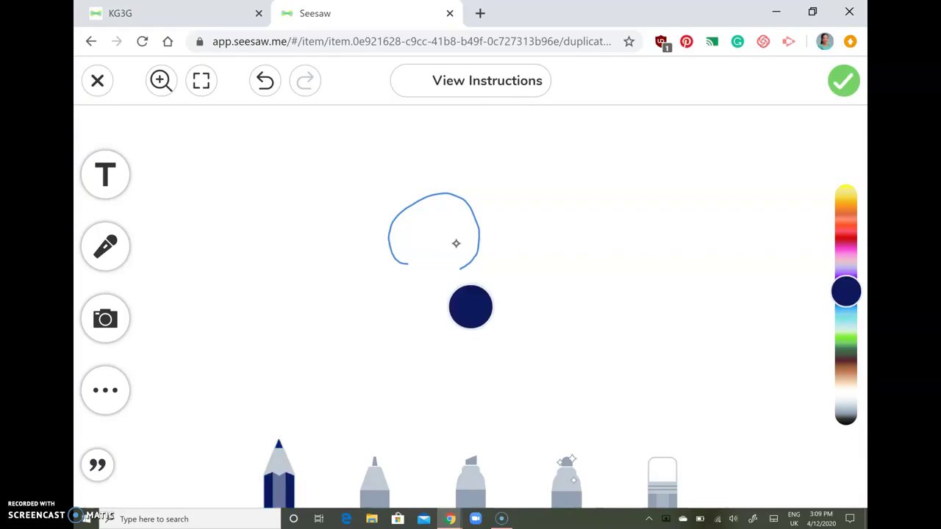
mouse_move(405, 225)
left_mouse_down()
mouse_move(452, 225)
mouse_move(440, 225)
left_mouse_up()
left_click_drag(436, 217, 408, 221)
left_click_drag(410, 214, 412, 218)
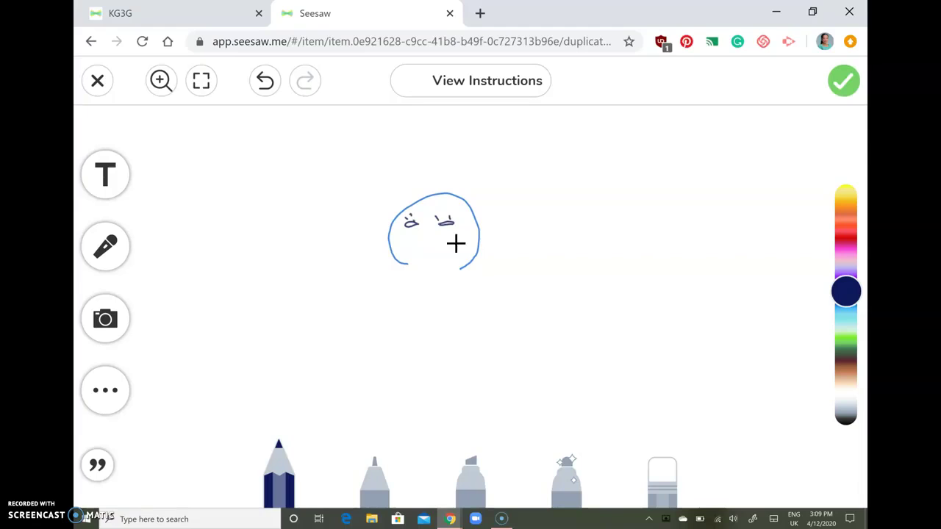
Step: Draw the figure's collar, sleeves, torso and jagged outer hair outline in dark blue
mouse_move(406, 269)
left_mouse_down()
mouse_move(374, 239)
mouse_move(417, 178)
mouse_move(451, 172)
mouse_move(498, 220)
mouse_move(474, 280)
left_mouse_up()
mouse_move(407, 265)
left_mouse_down()
mouse_move(424, 277)
mouse_move(453, 270)
mouse_move(399, 282)
mouse_move(402, 289)
left_mouse_up()
mouse_move(462, 273)
left_mouse_down()
mouse_move(482, 287)
mouse_move(468, 314)
left_mouse_up()
mouse_move(393, 312)
left_mouse_down()
mouse_move(418, 334)
mouse_move(468, 314)
left_mouse_up()
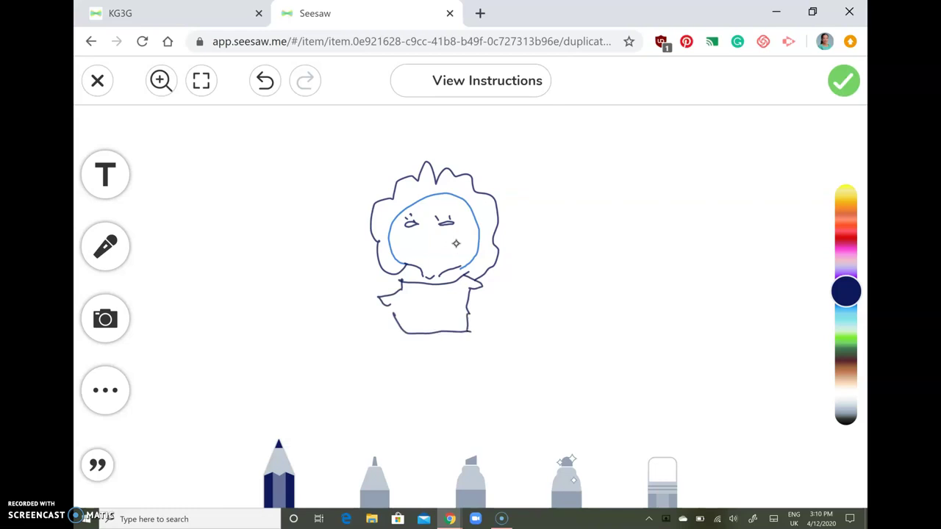
Step: Add the nose and smile to the face, and draw the figure's skirt, legs and arms
left_click_drag(429, 231, 435, 250)
mouse_move(397, 333)
left_mouse_down()
mouse_move(382, 395)
mouse_move(471, 403)
left_mouse_up()
mouse_move(470, 333)
left_mouse_down()
mouse_move(467, 402)
mouse_move(418, 436)
mouse_move(427, 408)
mouse_move(452, 430)
left_mouse_up()
left_click_drag(460, 399, 461, 429)
mouse_move(400, 298)
left_mouse_down()
mouse_move(382, 339)
mouse_move(391, 359)
left_mouse_up()
left_click_drag(471, 280, 489, 351)
left_click_drag(482, 312, 482, 332)
Step: Fill in the hair strands and fringe, and add the ear and neck lines to the figure
left_click_drag(378, 228, 382, 312)
left_click_drag(377, 211, 383, 288)
mouse_move(409, 203)
left_mouse_down()
mouse_move(413, 216)
mouse_move(445, 206)
mouse_move(470, 219)
left_mouse_up()
mouse_move(446, 176)
left_mouse_down()
mouse_move(460, 215)
mouse_move(428, 185)
mouse_move(391, 237)
mouse_move(386, 268)
mouse_move(381, 215)
mouse_move(394, 242)
left_mouse_up()
left_click_drag(467, 220, 477, 242)
left_click_drag(485, 213, 480, 276)
left_click_drag(419, 266, 418, 283)
left_click_drag(429, 273, 435, 283)
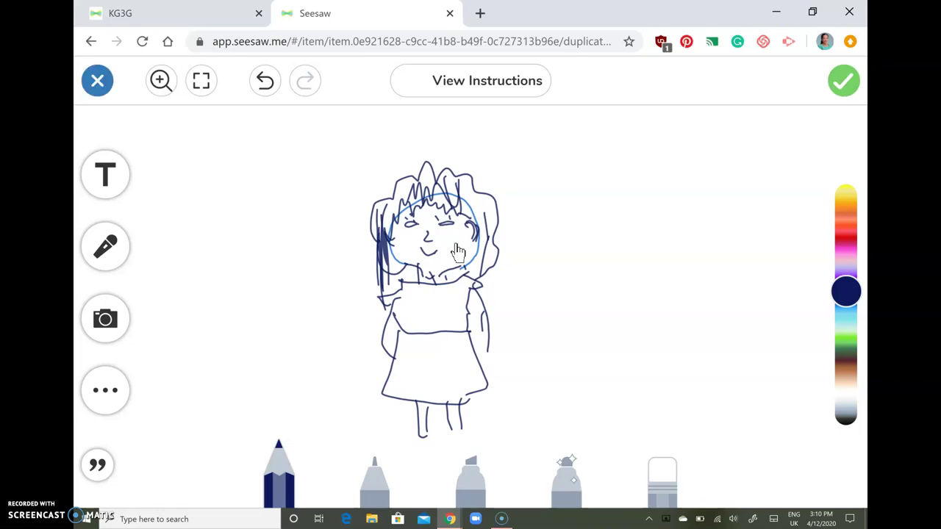
Step: Discard the unsaved self-portrait and post a new response to the Draw yourself activity
key("Return")
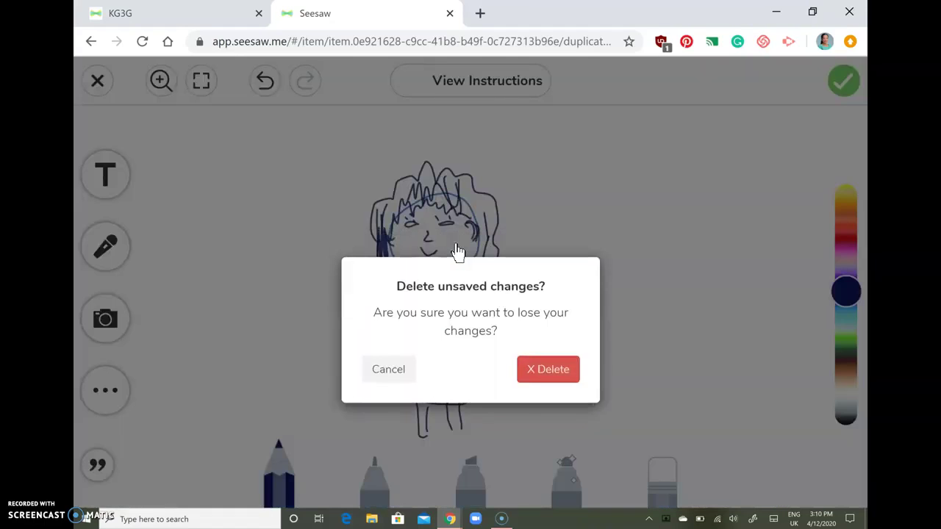
key("Return")
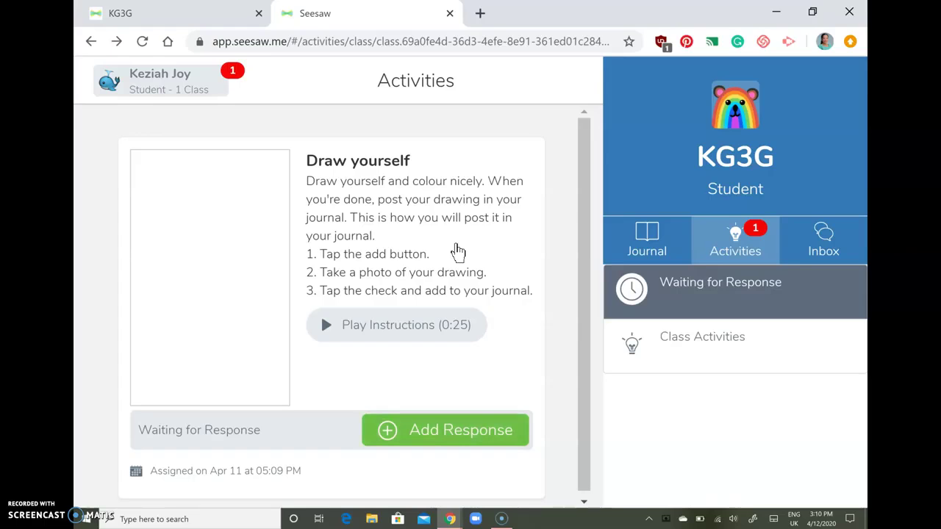
left_click(457, 244)
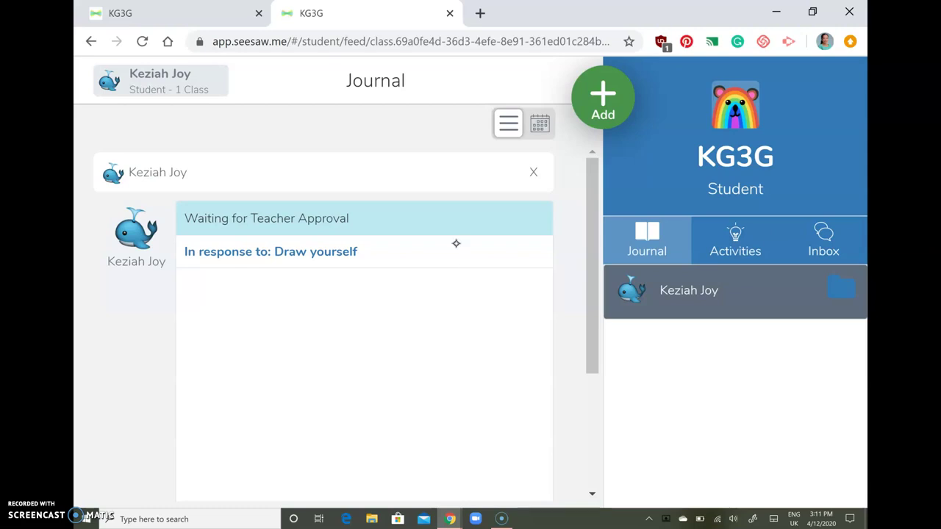
Step: Add a new journal post by taking a photo of the coloured paper drawing and submitting it
left_click(456, 244)
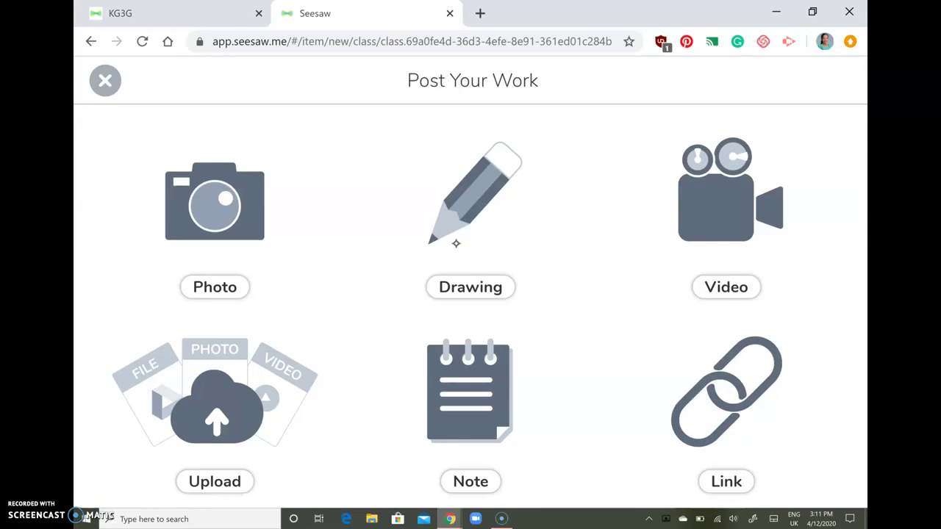
left_click(457, 252)
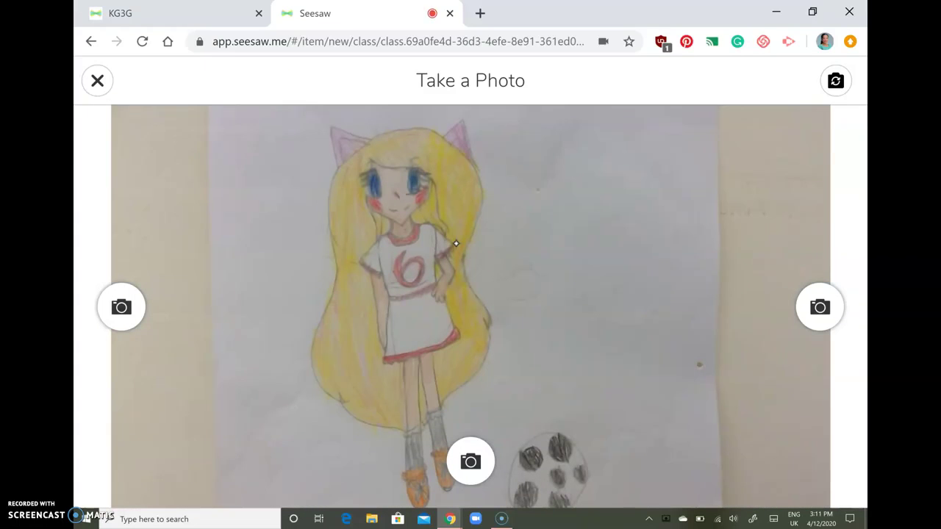
left_click(456, 252)
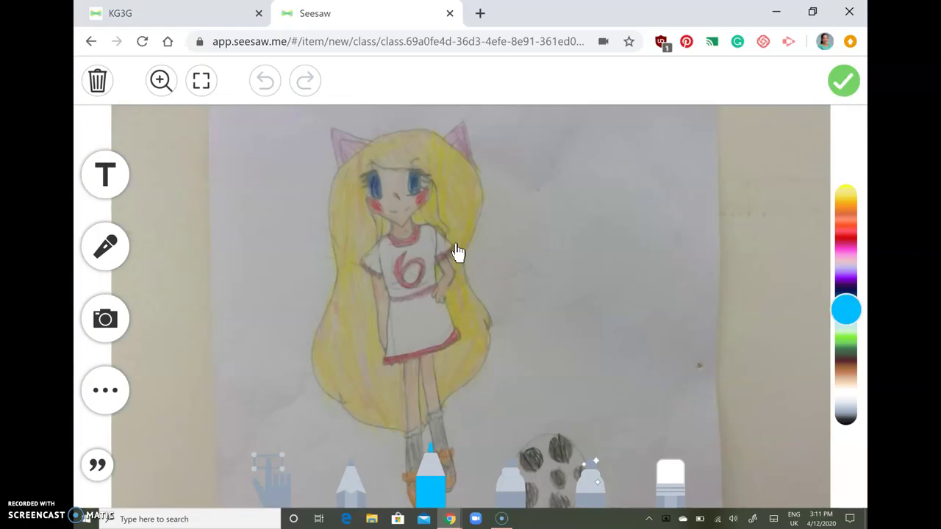
left_click(843, 80)
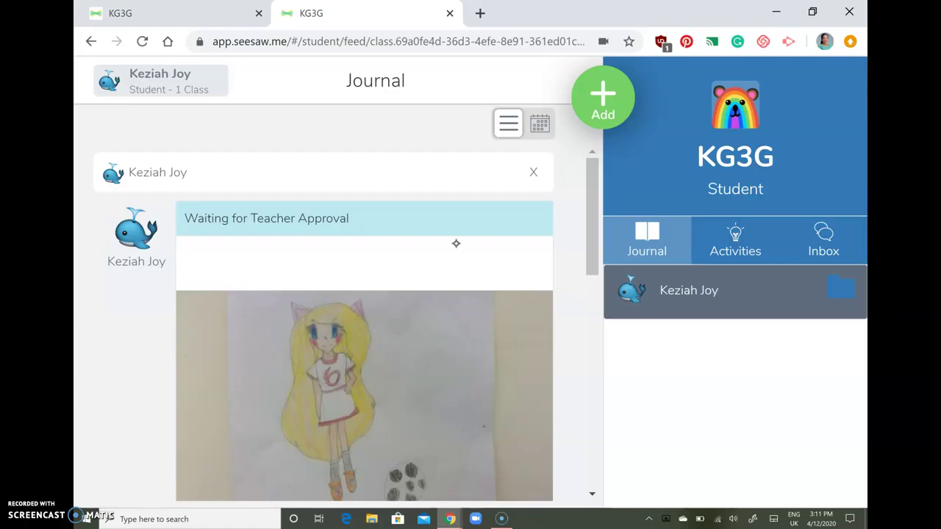
Step: Look through the journal feed at the posted photo and the Draw yourself response
scroll(456, 244, "down", 2)
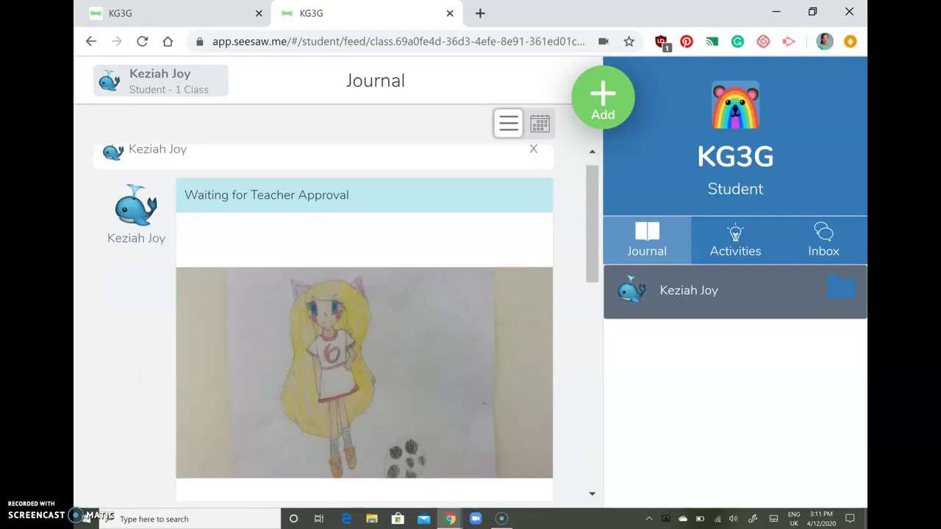
scroll(364, 324, "down", 1)
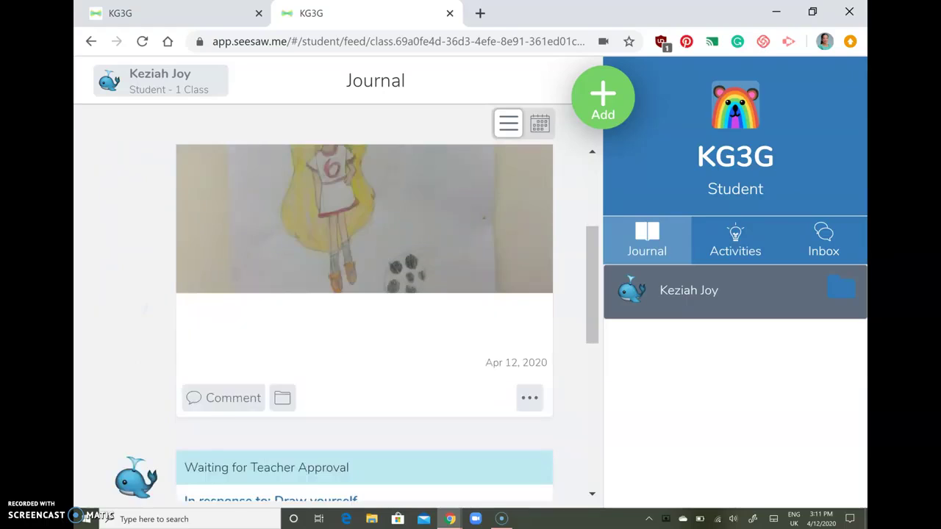
scroll(364, 323, "up", 1)
scroll(364, 324, "down", 3)
scroll(364, 324, "up", 4)
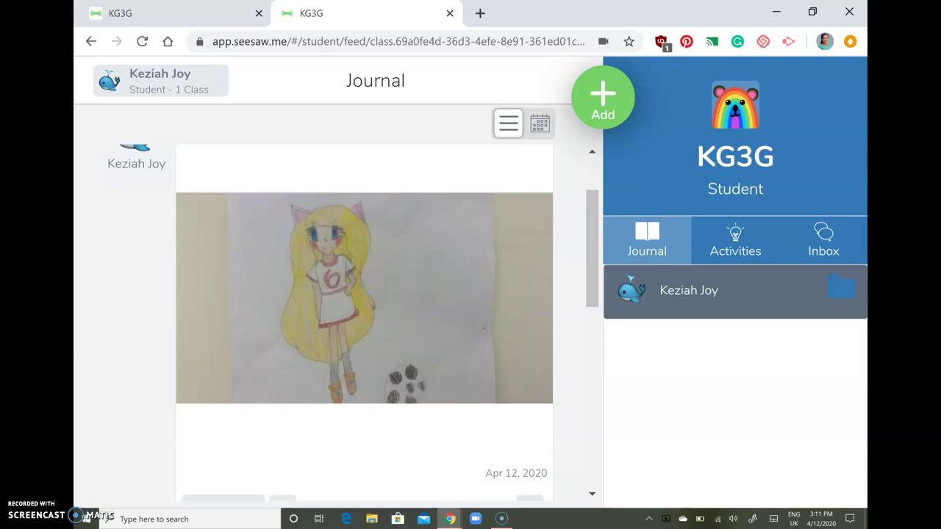
scroll(364, 323, "down", 2)
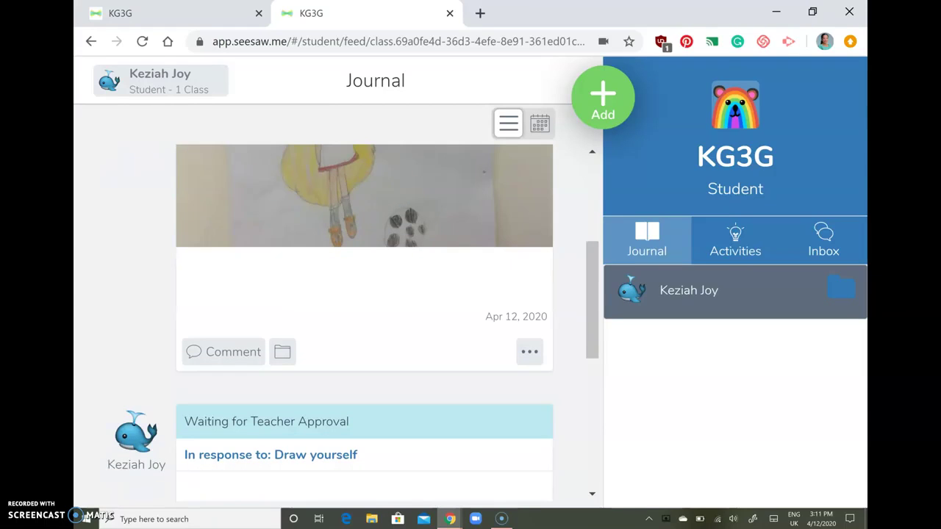
scroll(364, 323, "up", 1)
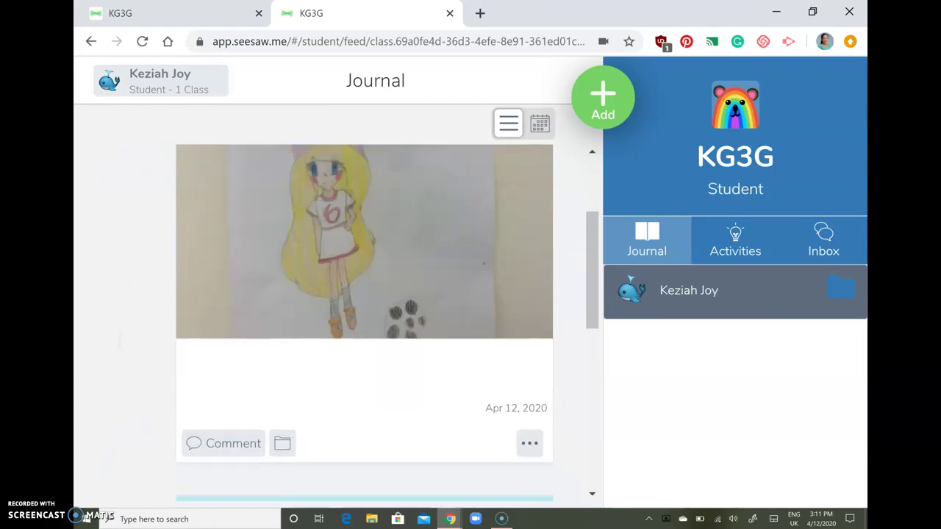
scroll(364, 324, "down", 5)
scroll(364, 323, "up", 1)
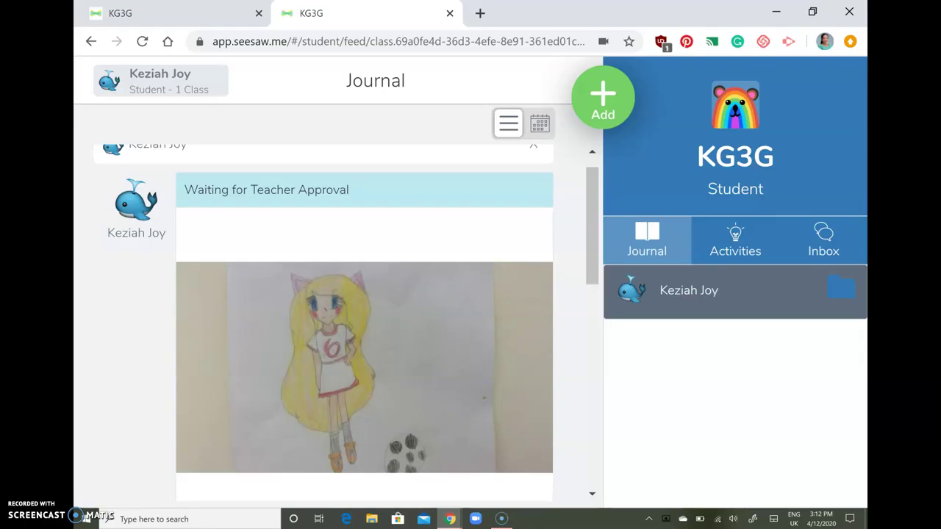
Step: Start a new drawing post and outline two overlapping mountains in blue pencil
left_click(603, 97)
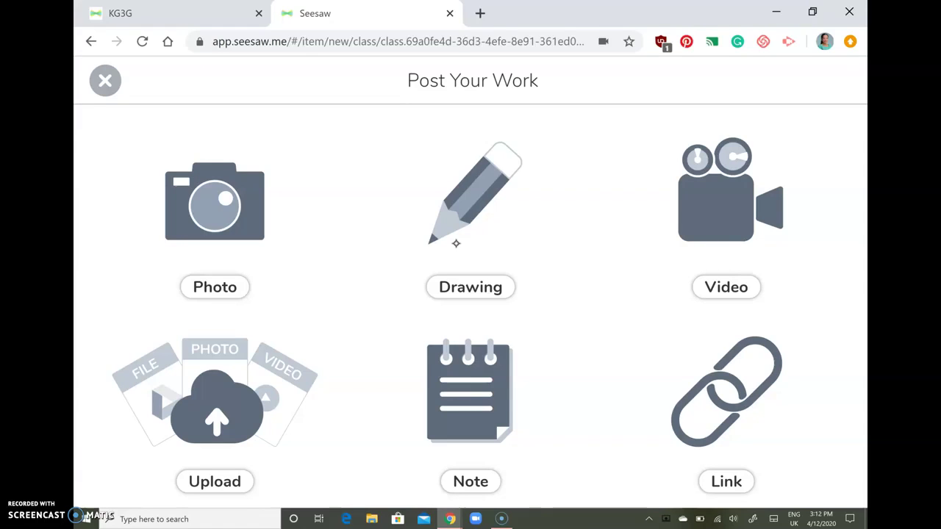
left_click(456, 244)
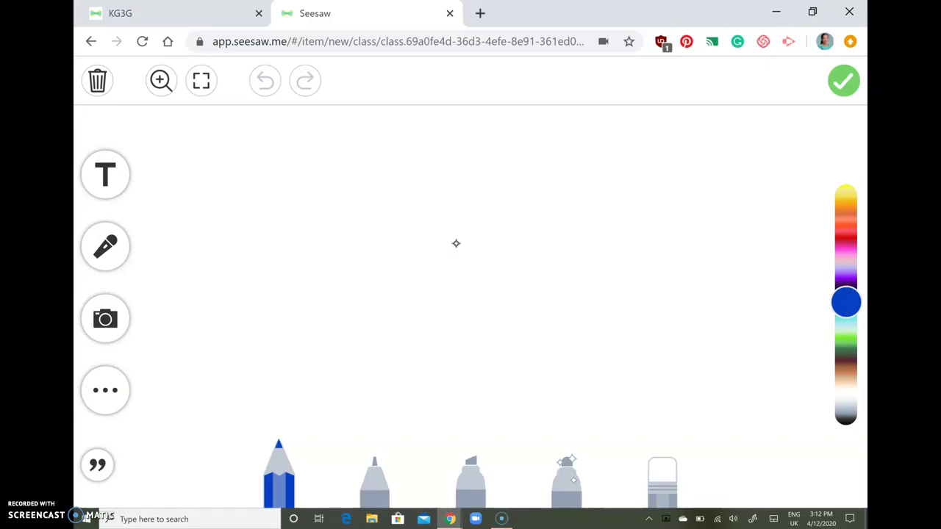
mouse_move(176, 352)
left_mouse_down()
mouse_move(225, 294)
mouse_move(311, 247)
mouse_move(436, 340)
left_mouse_up()
mouse_move(363, 281)
left_mouse_down()
mouse_move(491, 214)
mouse_move(591, 279)
left_mouse_up()
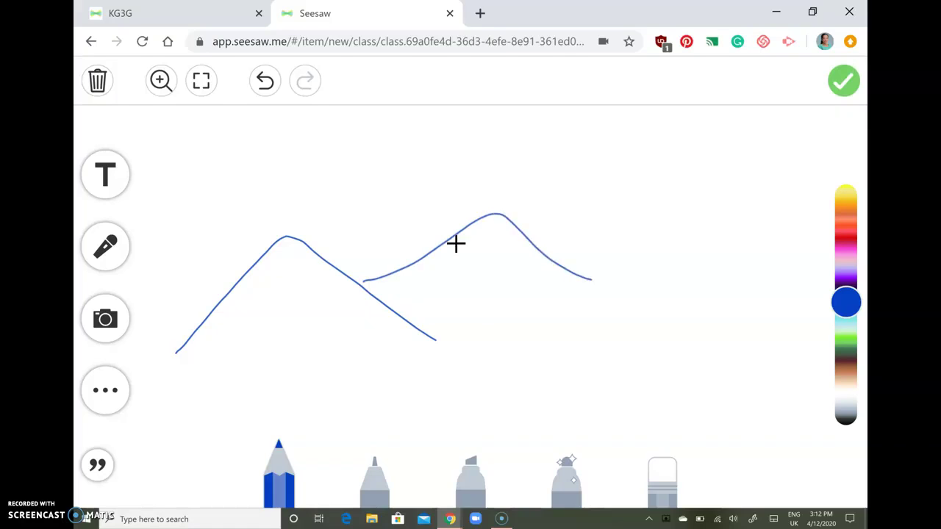
Step: Draw a wavy green line along the base of each mountain
left_click(846, 342)
mouse_move(185, 350)
left_mouse_down()
mouse_move(339, 338)
mouse_move(446, 351)
left_mouse_up()
mouse_move(378, 289)
left_mouse_down()
mouse_move(483, 283)
mouse_move(600, 291)
left_mouse_up()
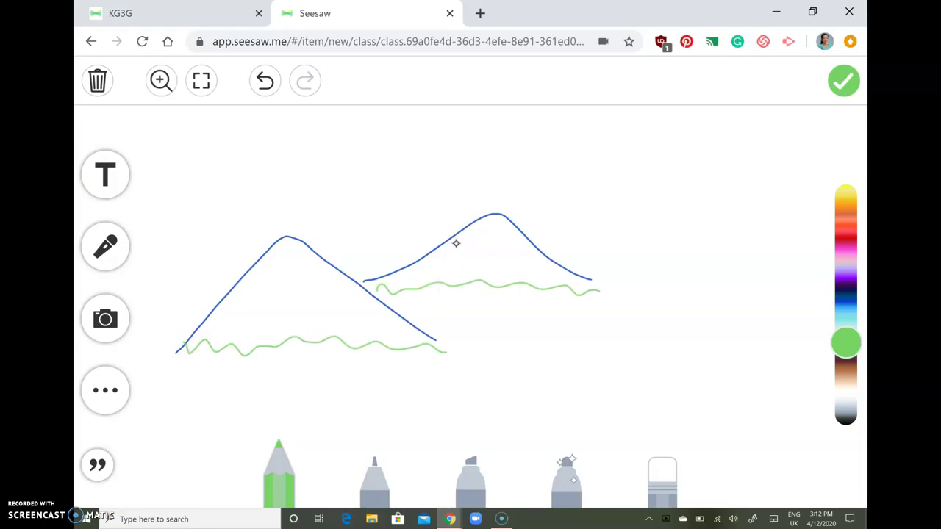
Step: Add brown wavy lines inside both mountains and a brown ground line below the right one
left_click(845, 372)
mouse_move(197, 332)
left_mouse_down()
mouse_move(245, 300)
mouse_move(340, 309)
mouse_move(358, 324)
left_mouse_up()
left_click_drag(419, 273, 578, 273)
left_click_drag(397, 302, 630, 314)
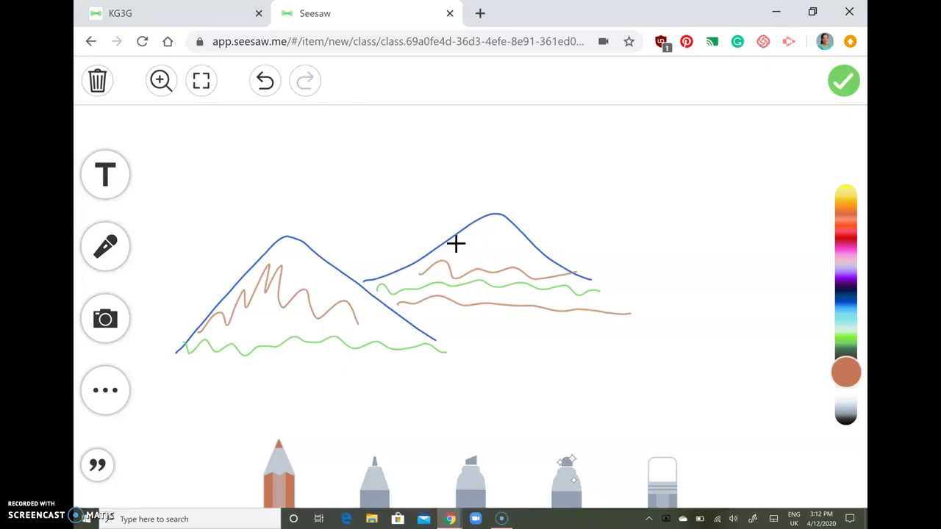
Step: Draw an orange half sun between the mountains, with rays above it and shading inside
left_click(846, 206)
mouse_move(342, 272)
left_mouse_down()
mouse_move(384, 264)
mouse_move(393, 273)
left_mouse_up()
left_click(845, 203)
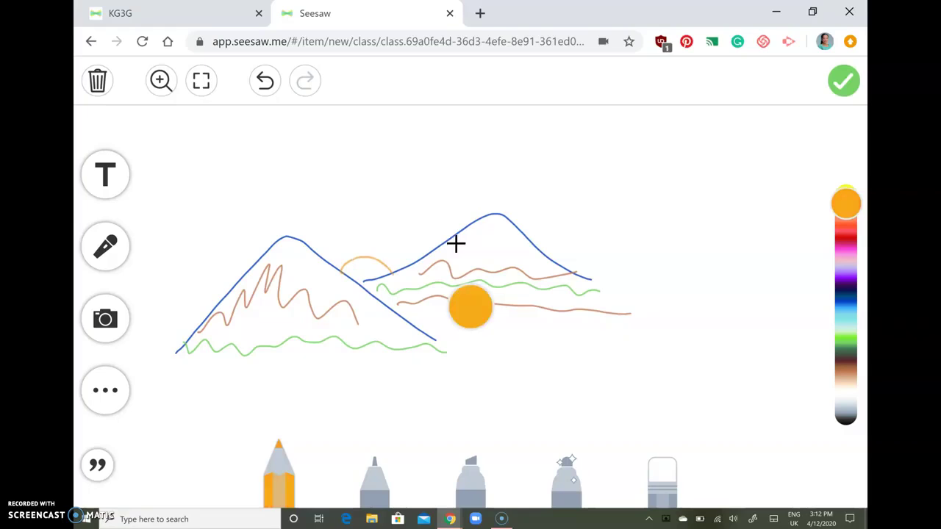
mouse_move(322, 232)
left_mouse_down()
mouse_move(335, 259)
mouse_move(349, 257)
left_mouse_up()
mouse_move(357, 245)
left_mouse_down()
mouse_move(359, 257)
mouse_move(372, 255)
left_mouse_up()
mouse_move(389, 242)
left_mouse_down()
mouse_move(386, 259)
mouse_move(395, 255)
mouse_move(346, 274)
mouse_move(383, 274)
mouse_move(359, 278)
left_mouse_up()
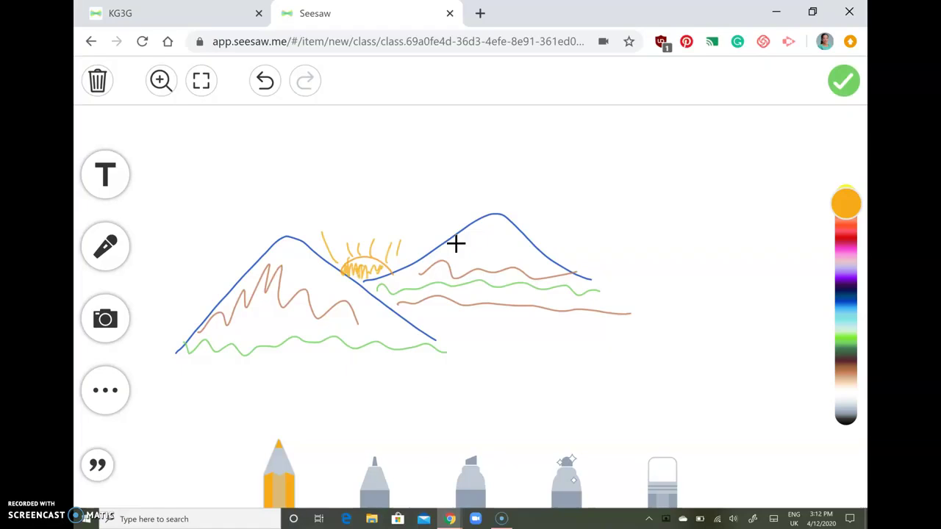
Step: Draw two light blue clouds in the sky above the mountains
left_click(845, 325)
left_click_drag(183, 219, 333, 216)
mouse_move(202, 215)
left_mouse_down()
mouse_move(221, 172)
mouse_move(301, 160)
mouse_move(341, 189)
left_mouse_up()
mouse_move(386, 201)
left_mouse_down()
mouse_move(592, 196)
mouse_move(471, 140)
mouse_move(539, 135)
mouse_move(615, 215)
left_mouse_up()
Step: Draw three small dark blue birds in the sky around the clouds and mountains
left_click(845, 292)
left_click_drag(353, 189, 387, 188)
mouse_move(595, 229)
left_mouse_down()
mouse_move(614, 220)
mouse_move(634, 229)
left_mouse_up()
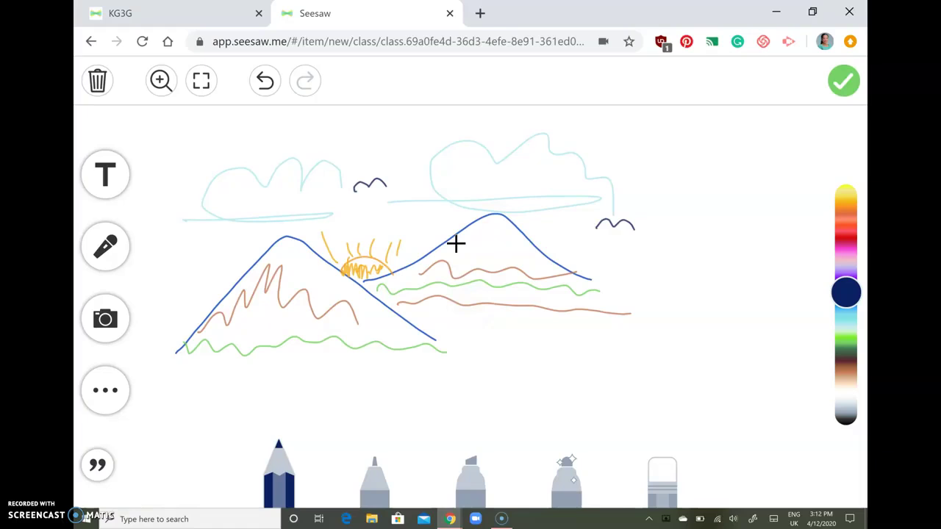
left_click_drag(207, 241, 239, 242)
Step: Draw a row of slanted bright green field lines below the left mountain
left_click(845, 340)
left_click_drag(197, 351, 178, 378)
left_click_drag(254, 351, 228, 386)
left_click_drag(309, 342, 291, 392)
left_click_drag(357, 344, 332, 389)
left_click_drag(397, 351, 382, 390)
left_click_drag(430, 358, 426, 374)
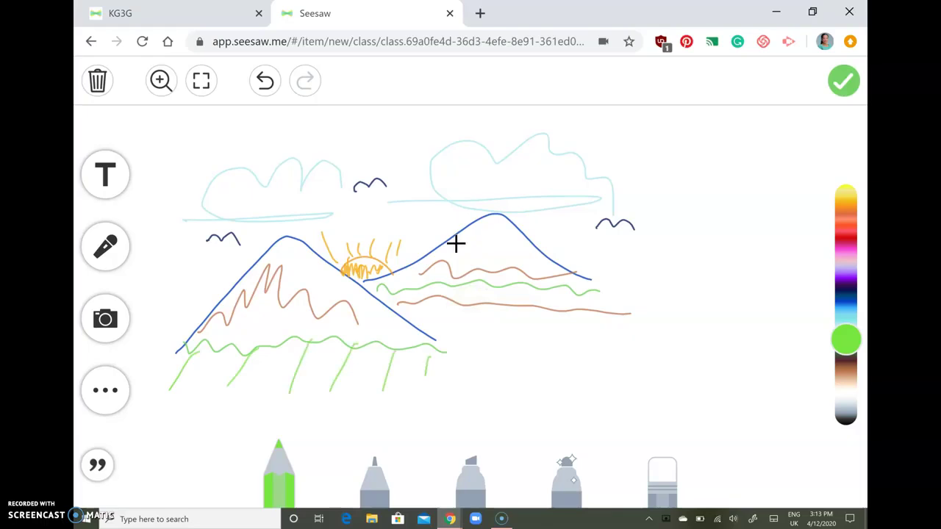
Step: Draw a green field grid below the right mountain and cross the left field's slanted lines with horizontal ones
mouse_move(469, 309)
left_mouse_down()
mouse_move(451, 340)
mouse_move(485, 321)
left_mouse_up()
mouse_move(521, 310)
left_mouse_down()
mouse_move(513, 343)
mouse_move(532, 349)
left_mouse_up()
left_click_drag(572, 318, 570, 346)
left_click_drag(615, 318, 613, 344)
left_click_drag(423, 321, 631, 312)
left_click_drag(460, 337, 619, 331)
mouse_move(207, 365)
left_mouse_down()
mouse_move(403, 350)
mouse_move(416, 374)
mouse_move(437, 373)
left_mouse_up()
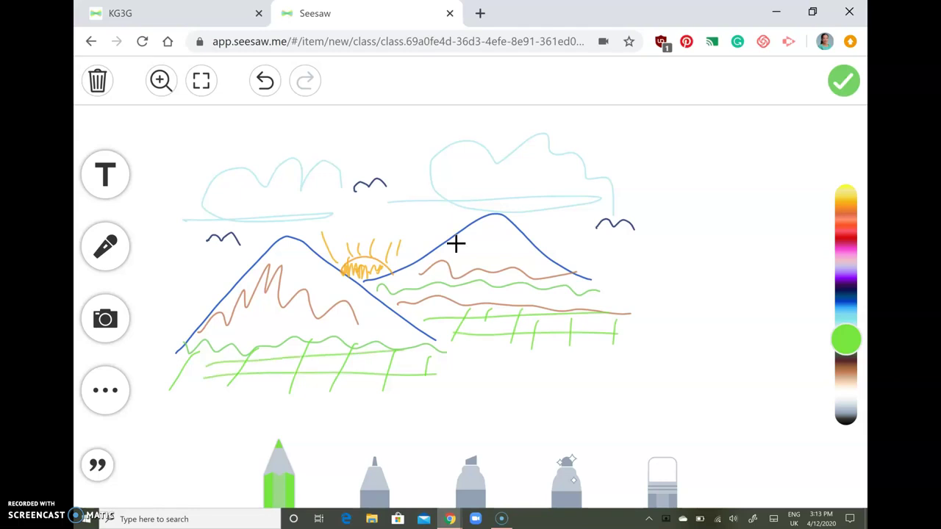
Step: Try a text label reading "this is my drawing" over the picture, and erase its text again
left_click(106, 175)
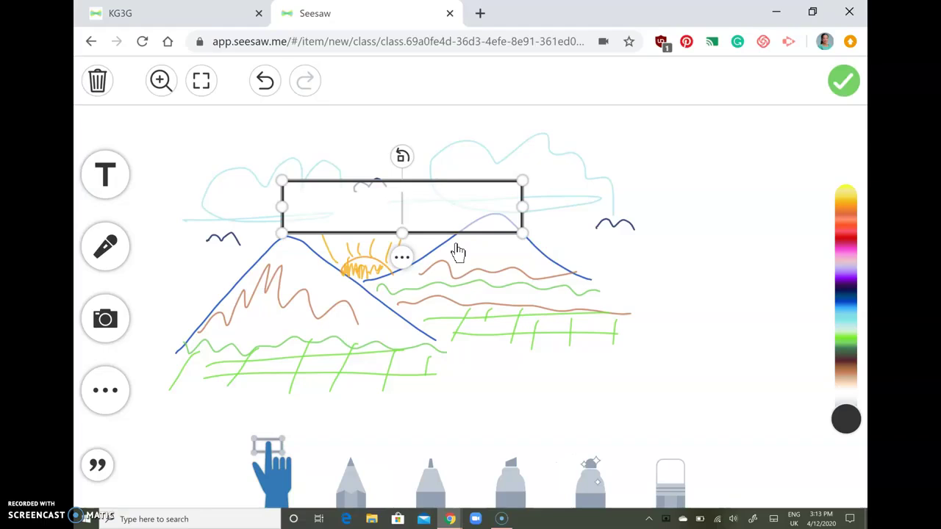
type("this is my drawing")
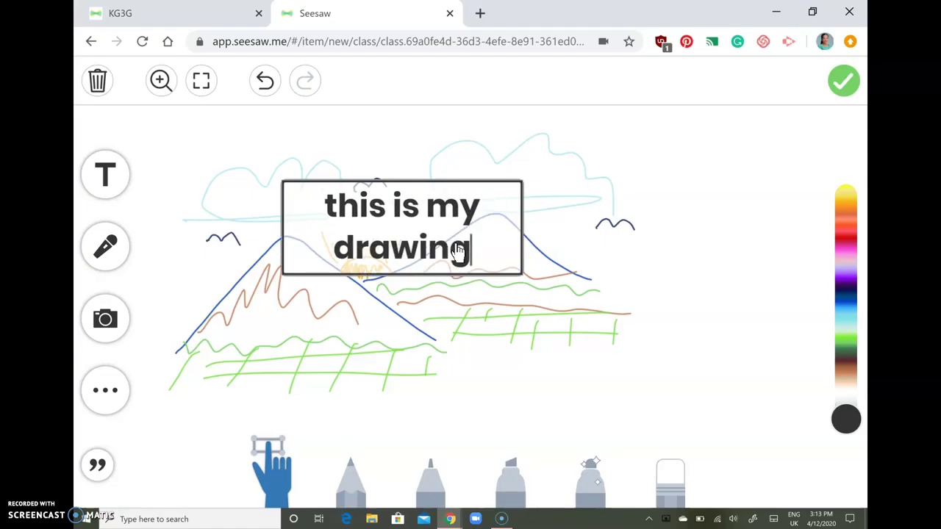
key("BackSpace")
key("BackSpace")
key("BackSpace")
key("BackSpace")
key("BackSpace")
key("BackSpace")
key("BackSpace")
key("BackSpace")
key("BackSpace")
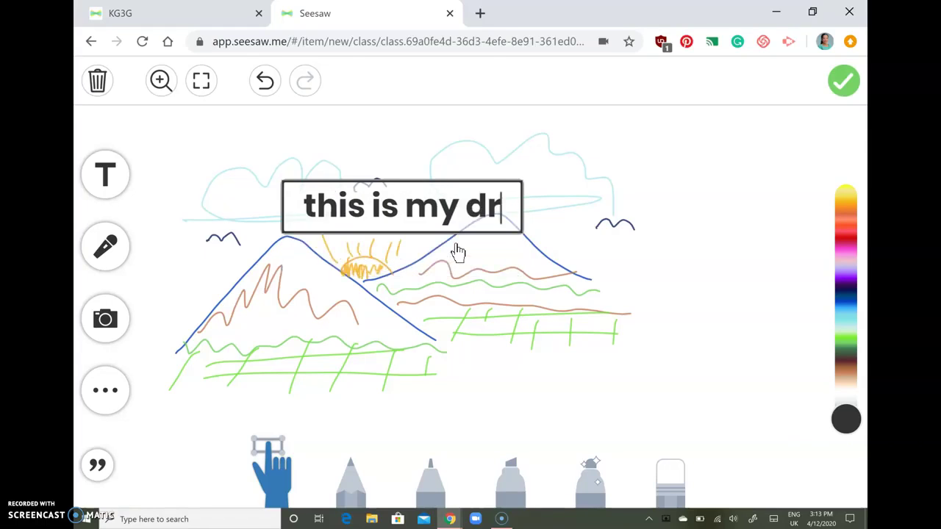
key("BackSpace")
key("BackSpace")
key("BackSpace")
key("BackSpace")
key("BackSpace")
key("BackSpace")
key("BackSpace")
key("BackSpace")
key("BackSpace")
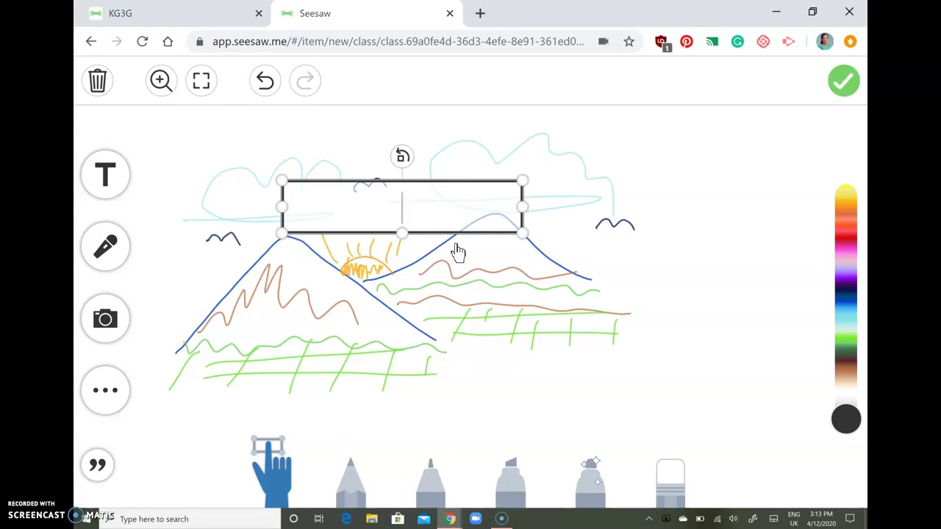
Step: Try light green, blue and light blue backgrounds on the drawing, and return it to a white background
left_click(106, 390)
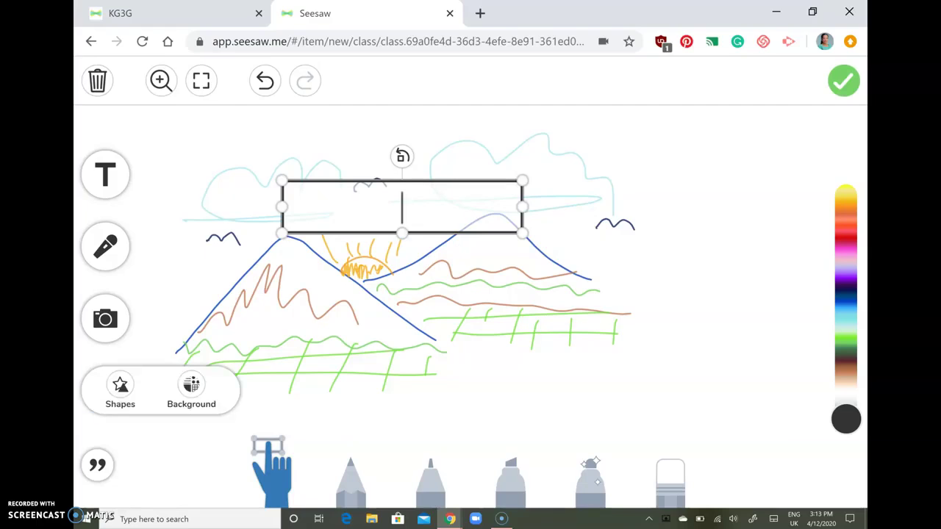
left_click(191, 389)
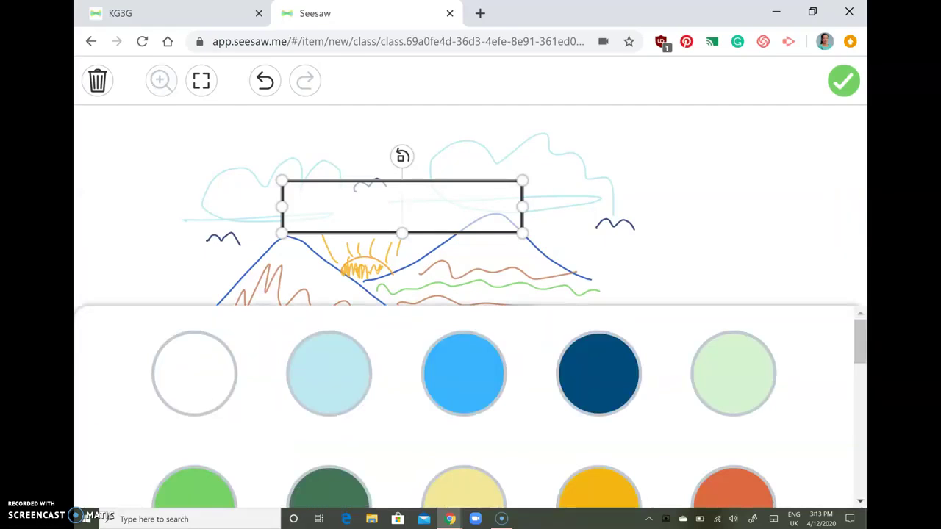
left_click(733, 372)
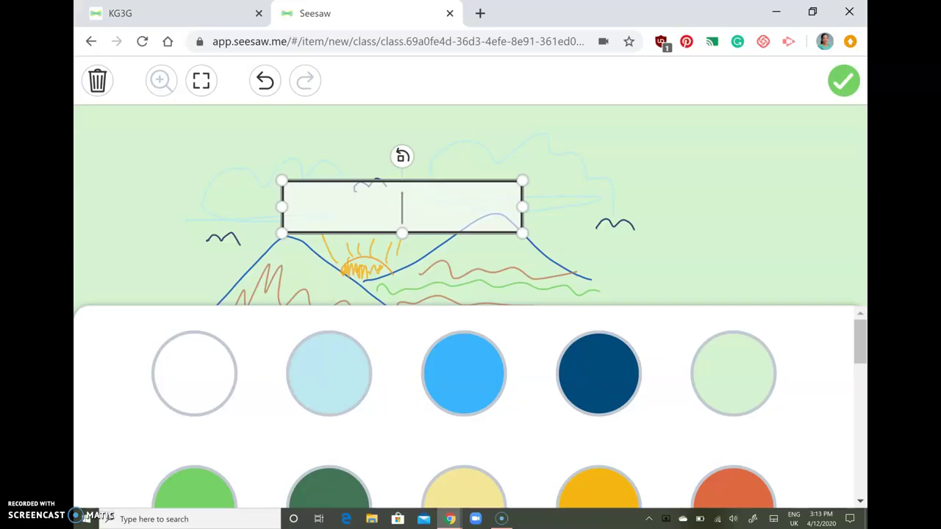
left_click(477, 360)
left_click(329, 373)
left_click(194, 373)
left_click(743, 220)
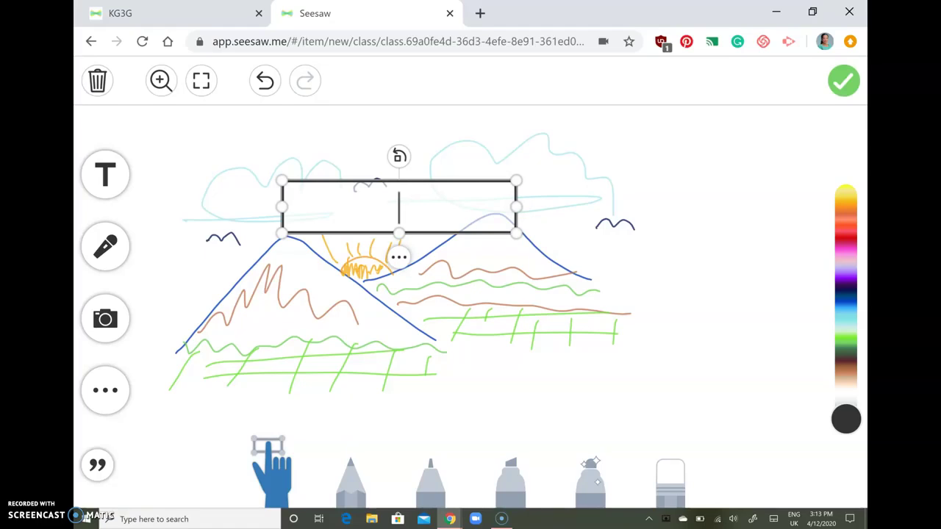
Step: Delete the empty text label lying over the mountains and sky of the drawing
left_click(399, 257)
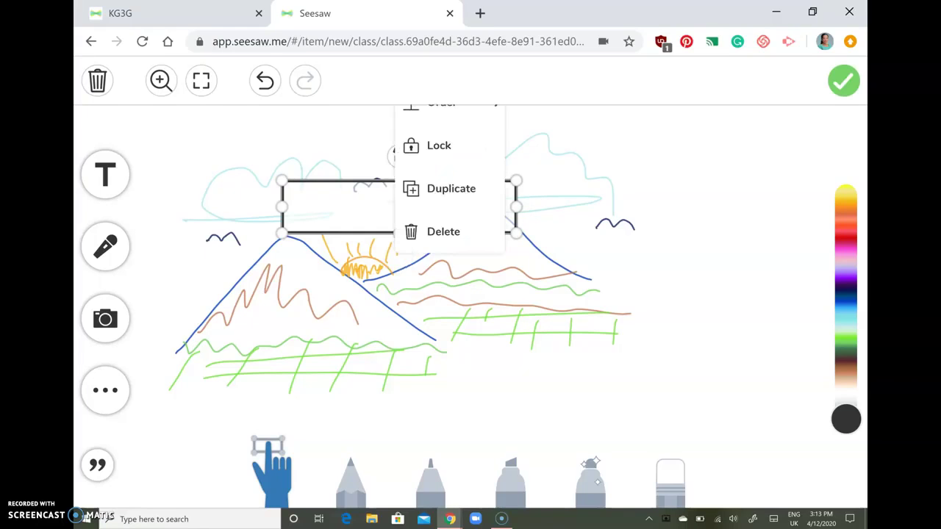
left_click(444, 232)
Step: Record a voice narration for the drawing, play it back, and post the drawing to the journal
left_click(105, 246)
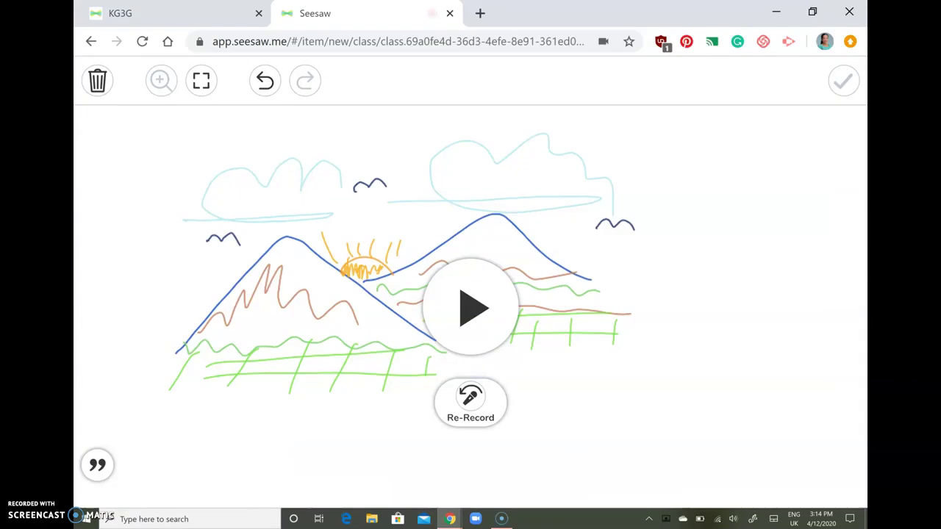
left_click(468, 302)
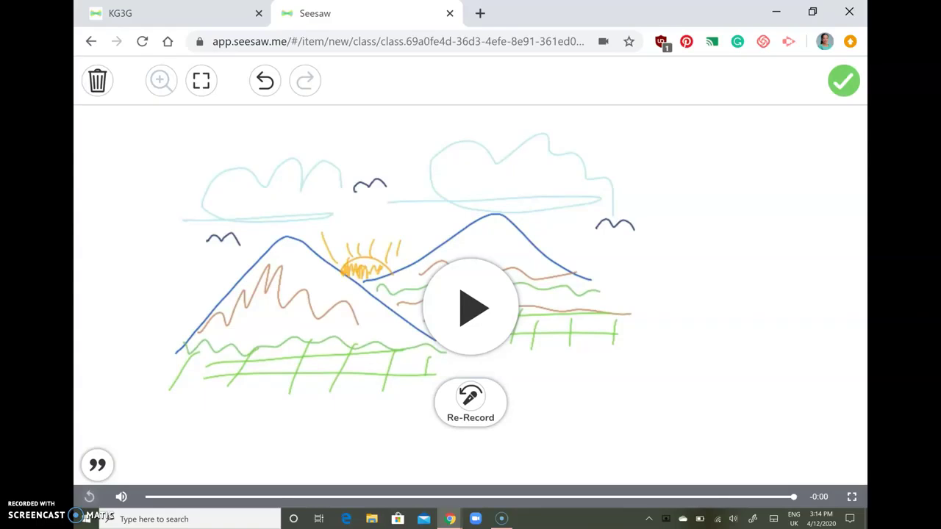
left_click(844, 80)
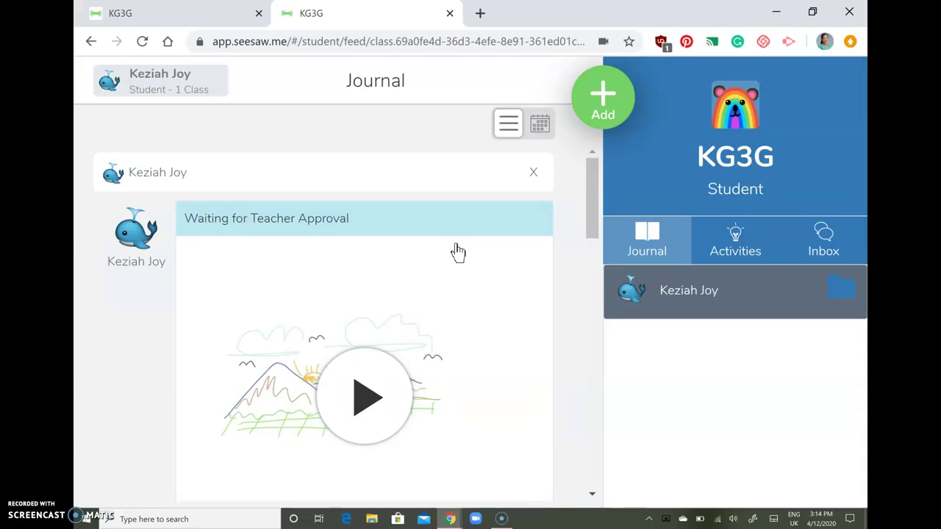
Step: Look over the posted mountain drawing in the journal and play its voice recording
scroll(458, 252, "down", 1)
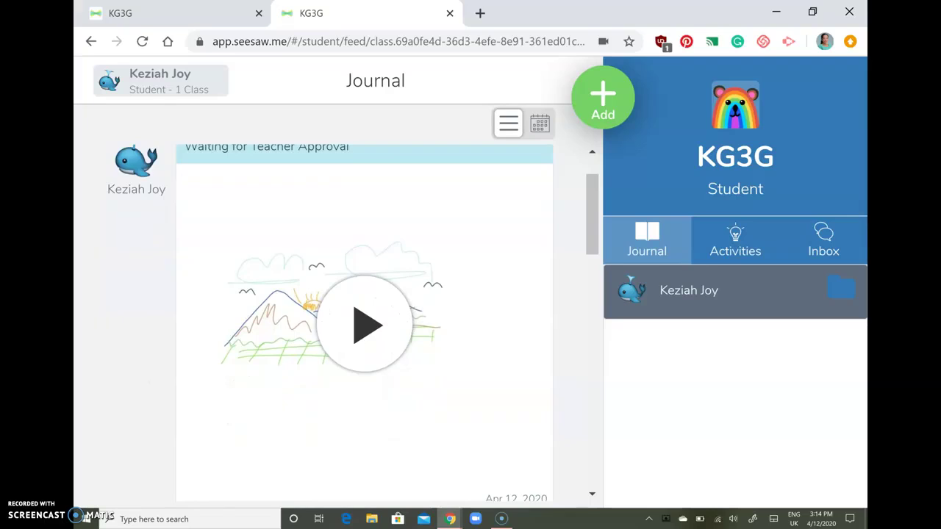
scroll(364, 324, "down", 1)
scroll(364, 324, "up", 2)
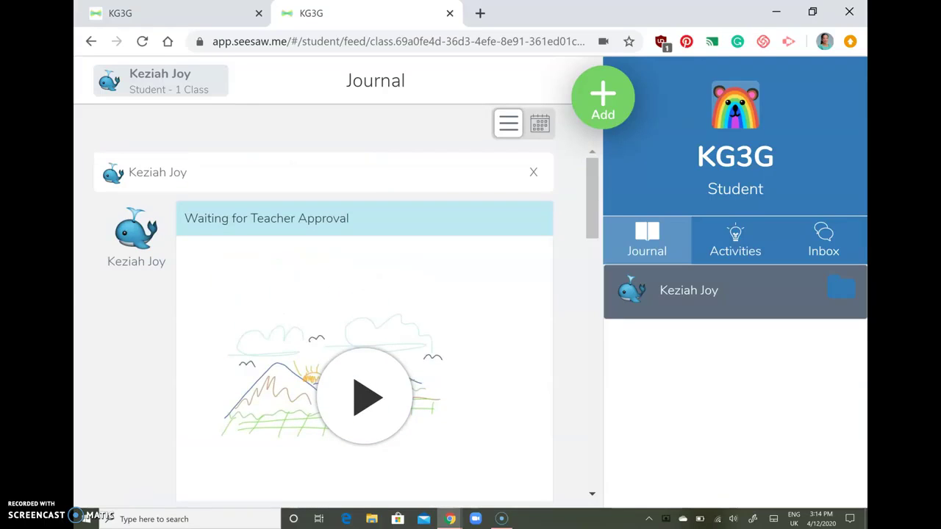
left_click(365, 396)
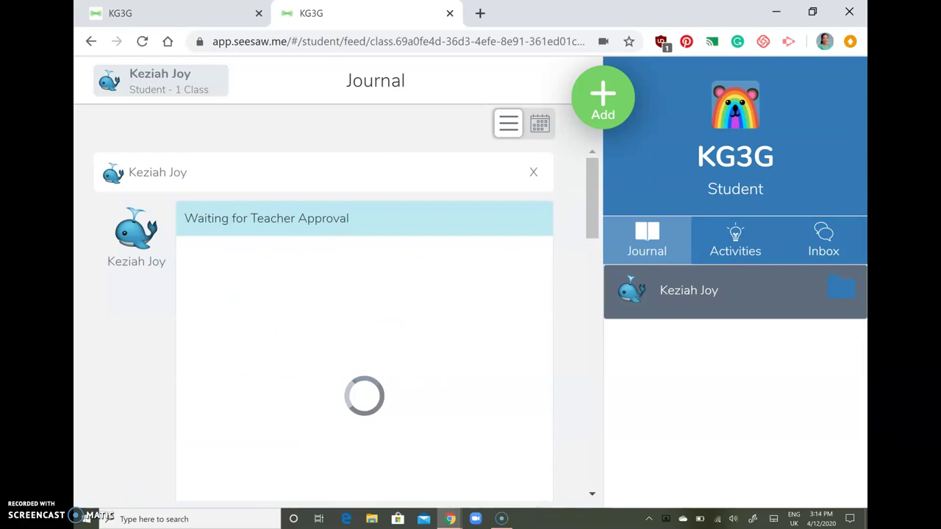
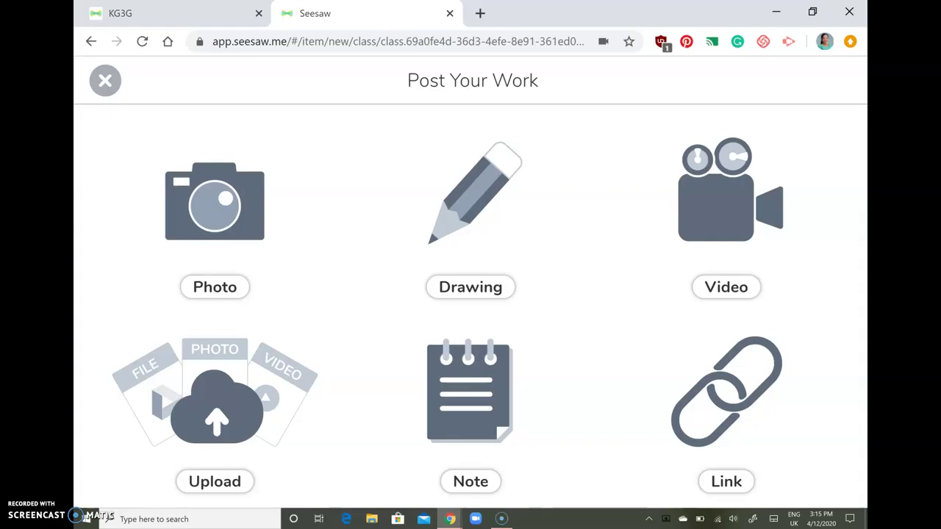
Step: Upload the image Screenshot (289).png from the computer's Screenshots folder as a new journal post
left_click(214, 481)
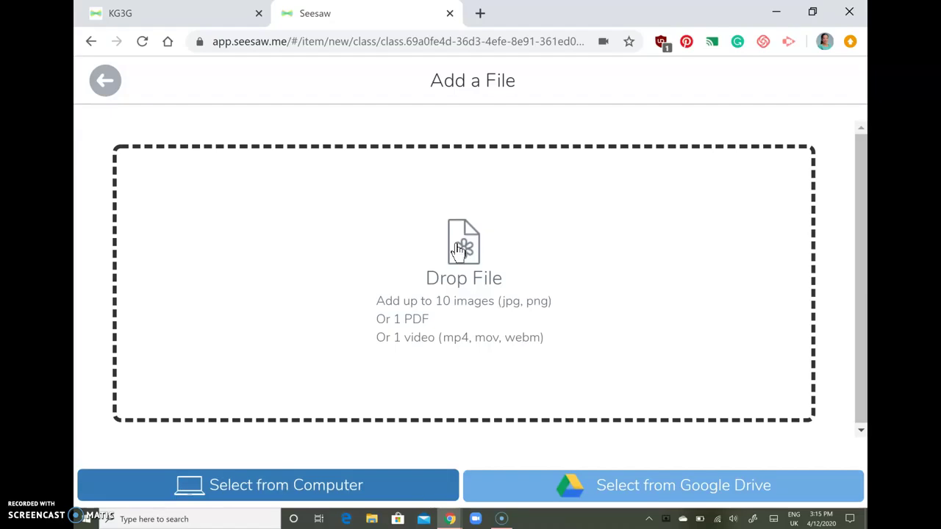
left_click(268, 476)
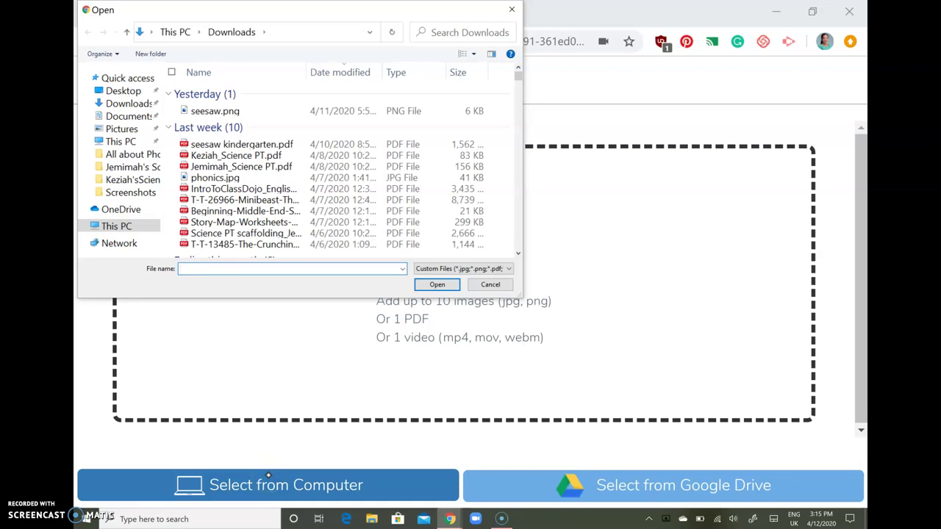
left_click(146, 194)
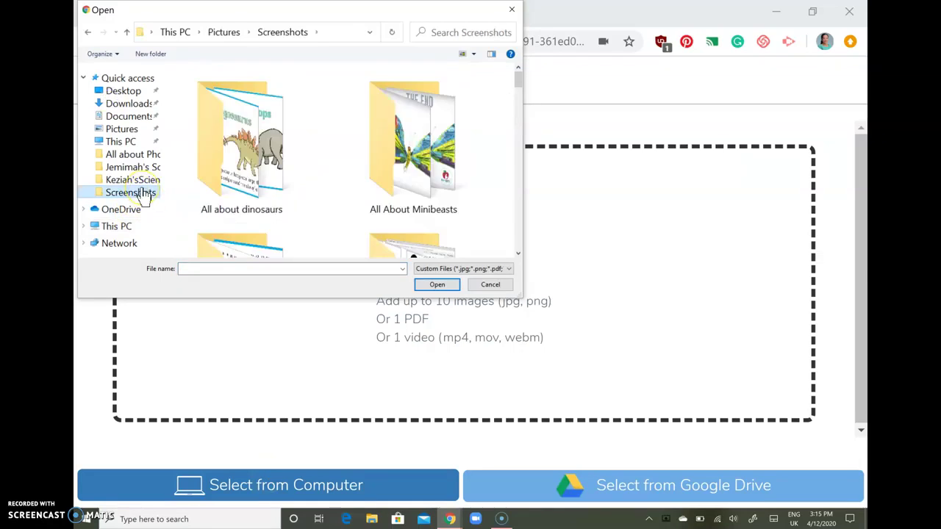
scroll(353, 158, "down", 2)
scroll(353, 158, "down", 1)
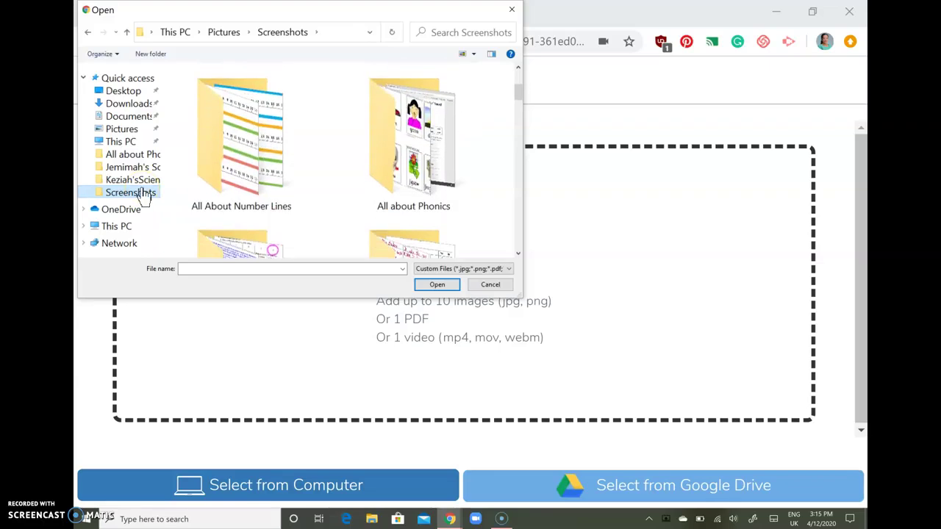
scroll(145, 197, "down", 6)
scroll(145, 197, "down", 8)
scroll(145, 197, "down", 5)
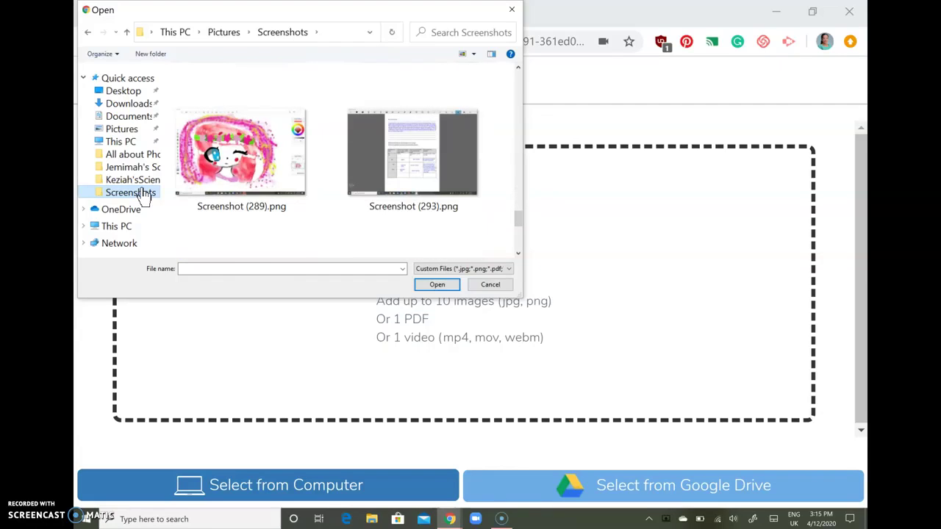
left_click(234, 154)
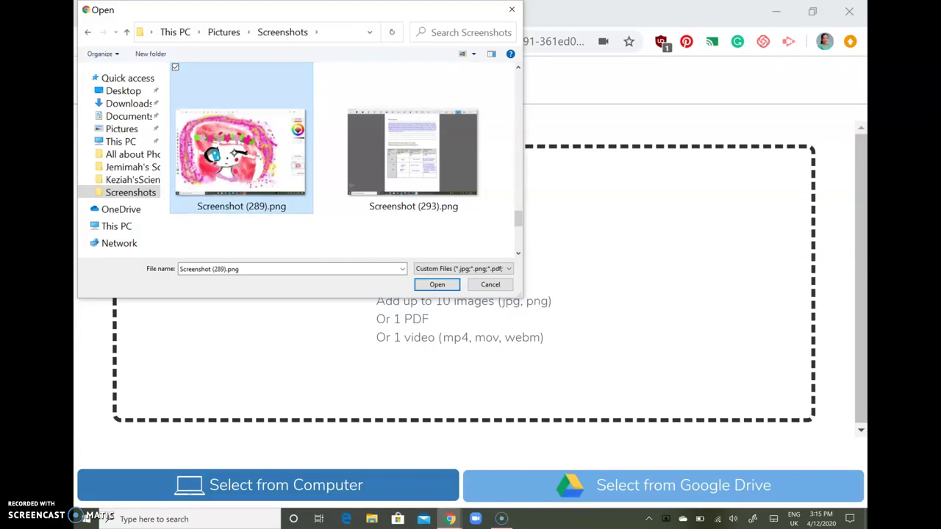
left_click(435, 284)
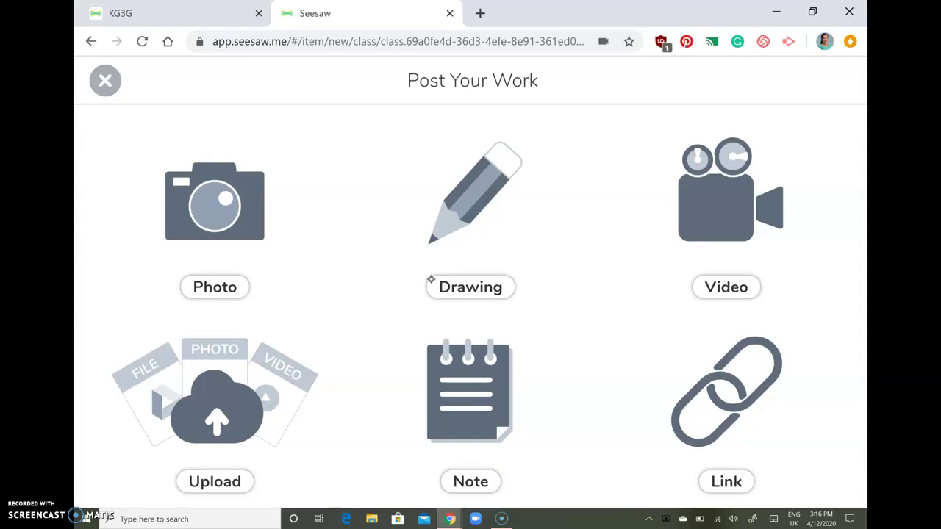
Step: Post a note reading "I went to the market with my mum. I bought a new bag. It's colour pink and purple. I love my new bag."
left_click(469, 393)
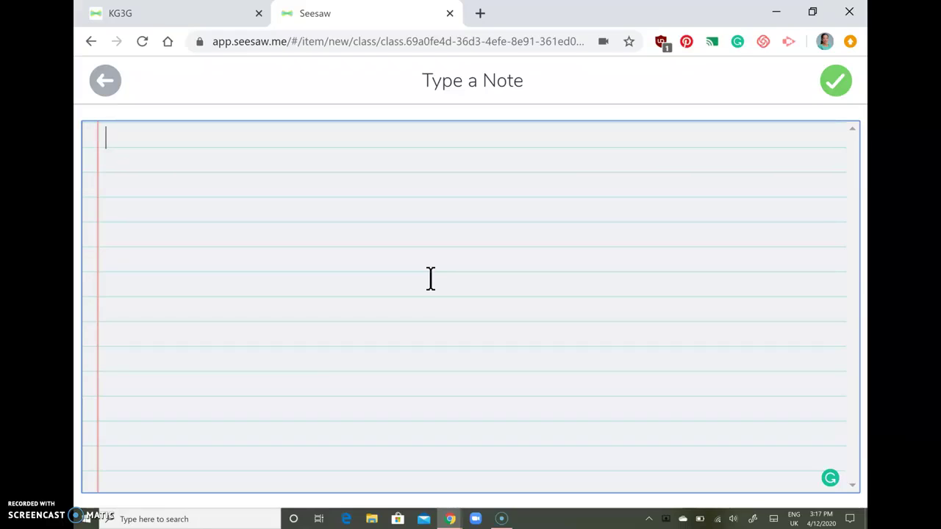
type("I went to the ")
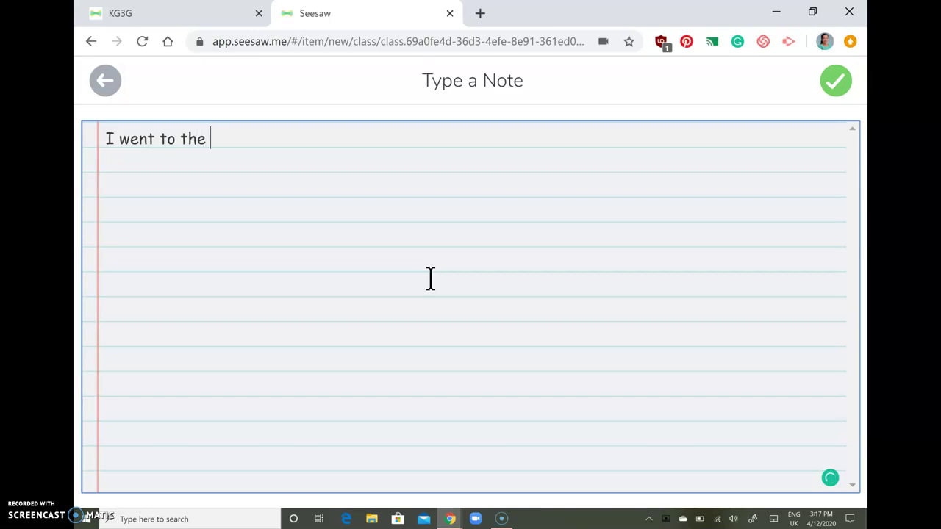
type("market ")
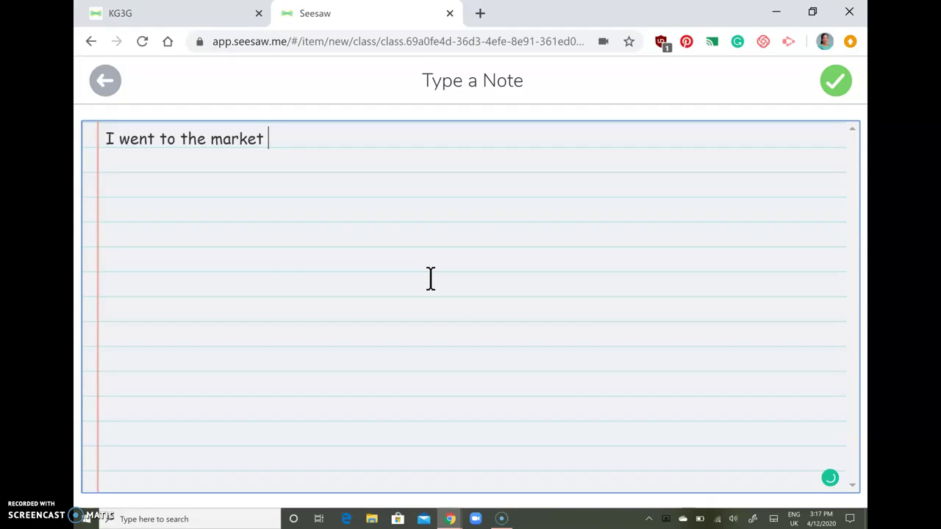
type("with my ")
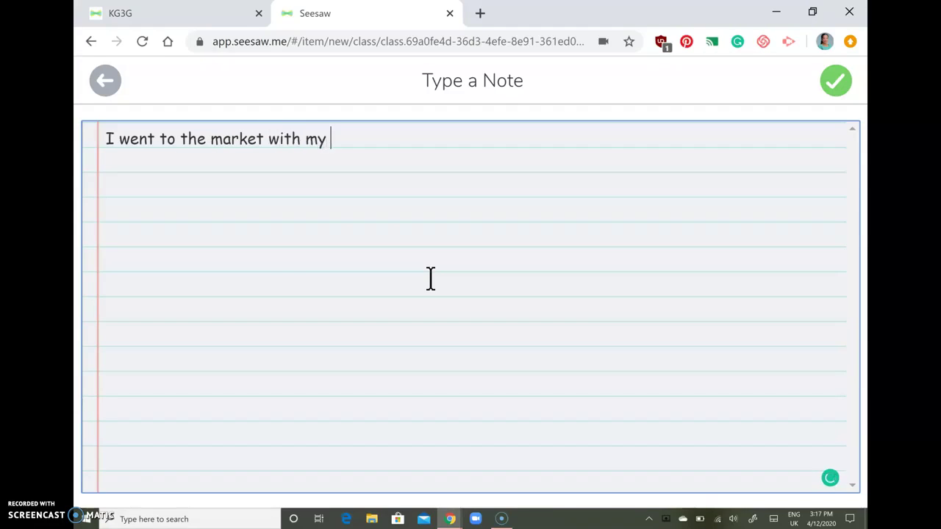
type("mum. I bought a n")
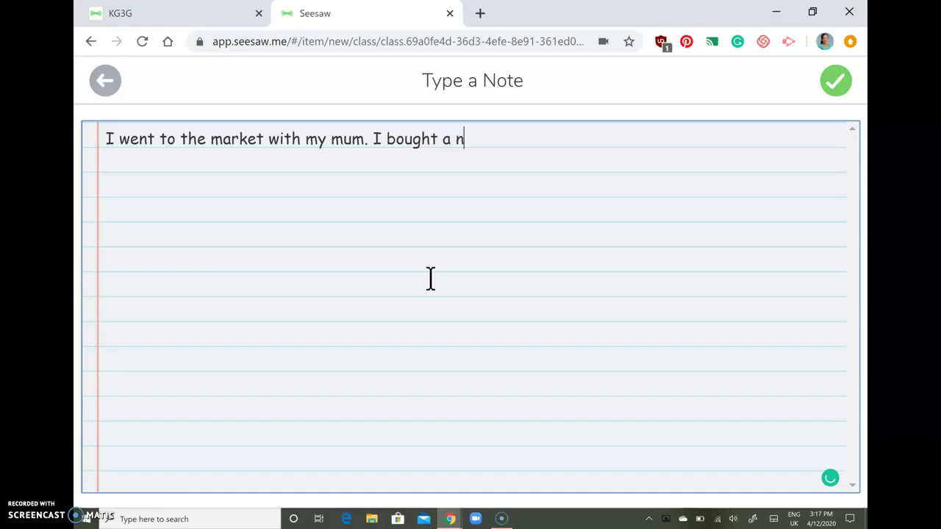
type("ew bag. It's c")
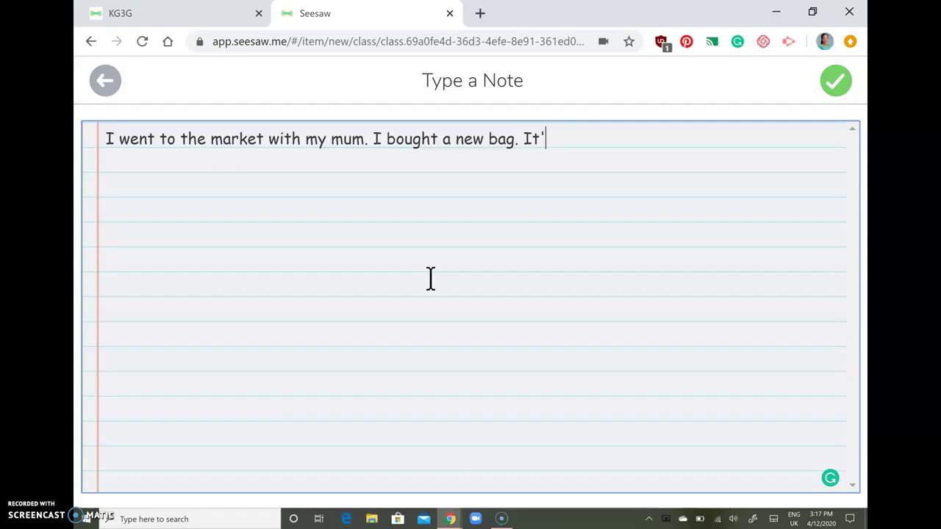
type("ol")
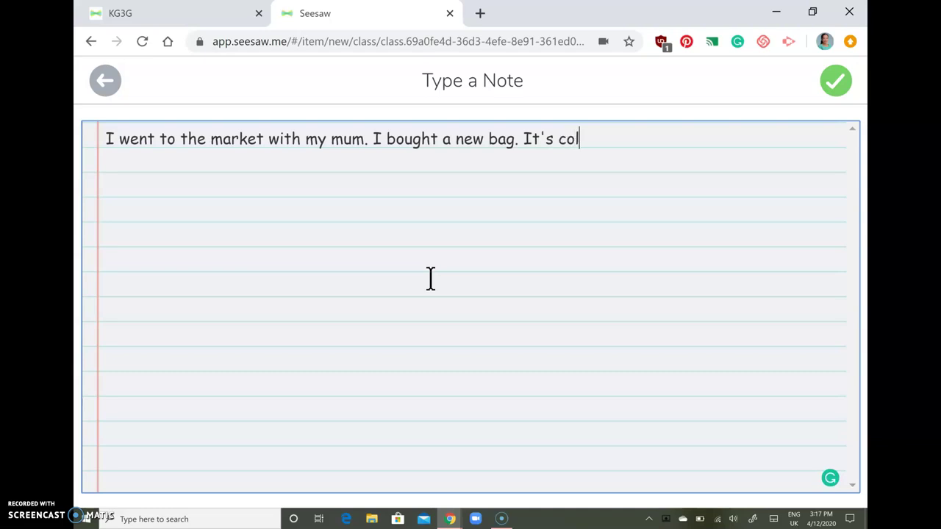
type("our pink")
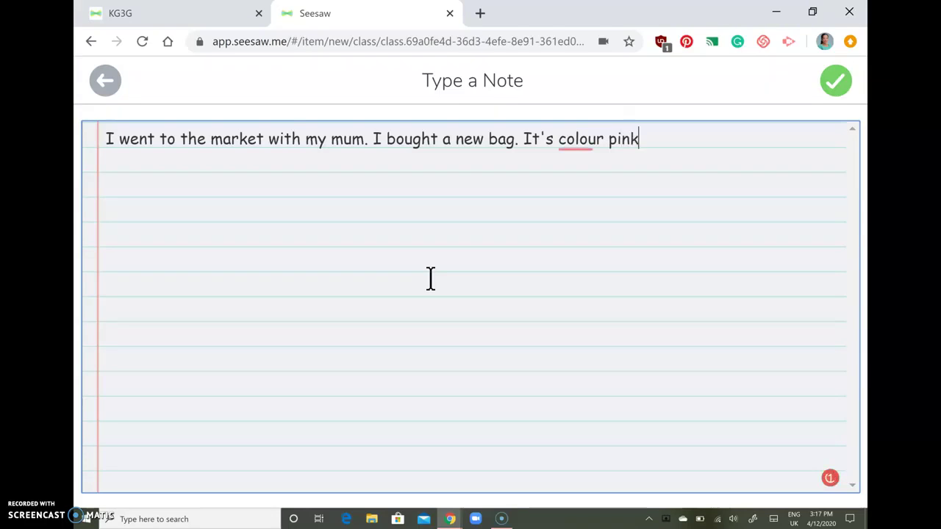
type(" and p")
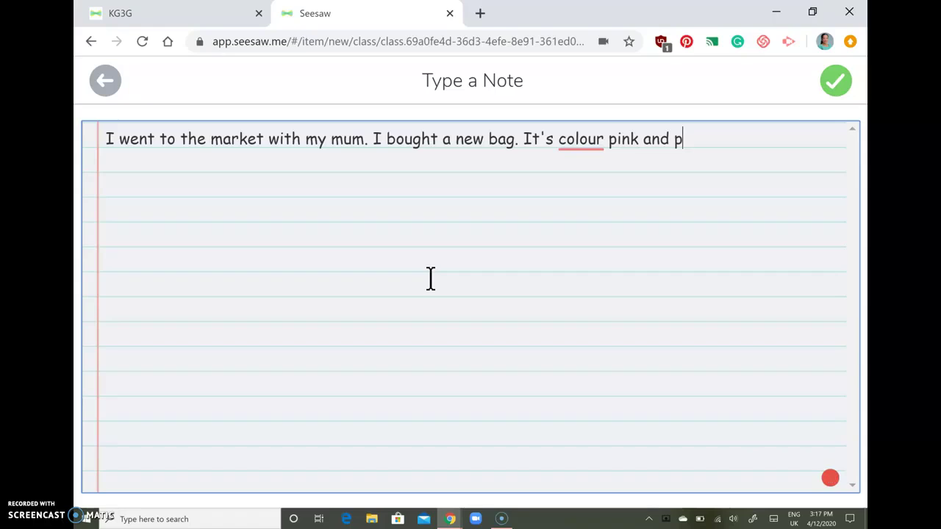
type("urple. I")
type(" love my n")
type("ew bag")
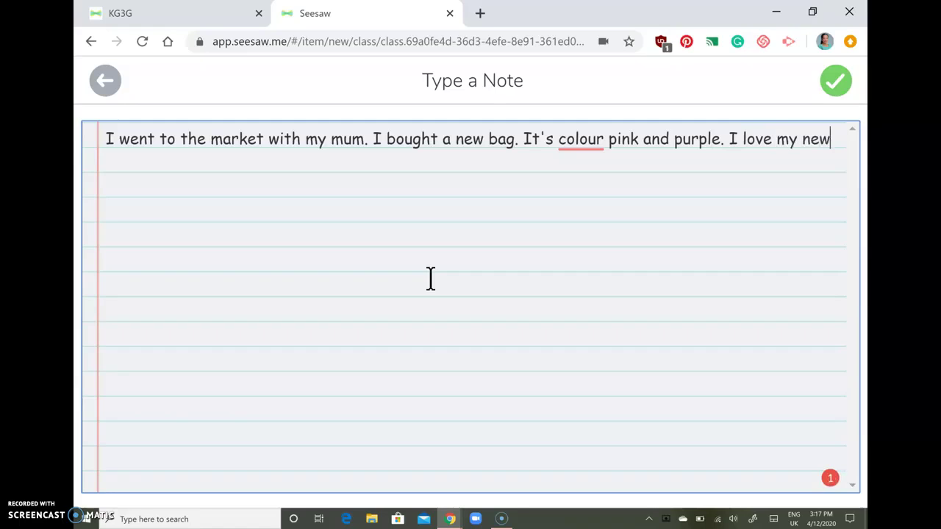
type(".")
left_click(835, 80)
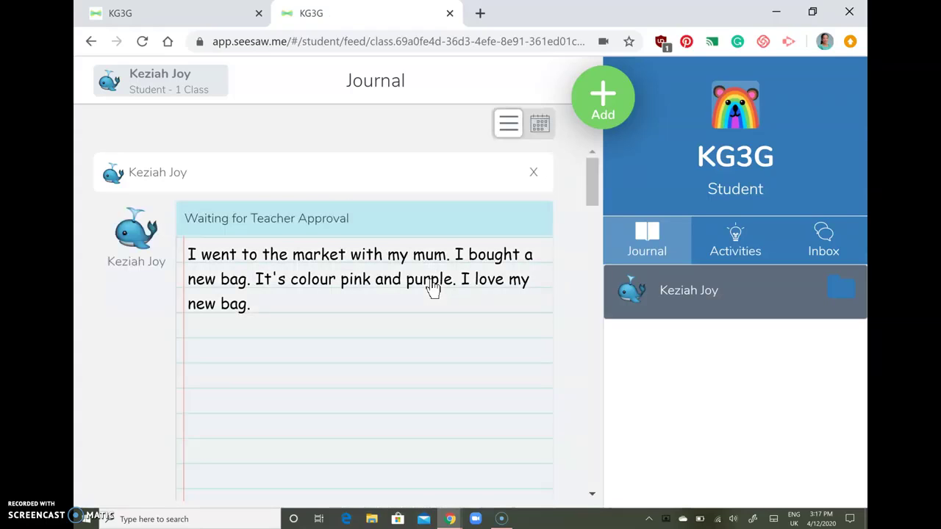
Step: Edit the posted market note to add a voice recording about 12 seconds long, and save it
scroll(432, 288, "down", 5)
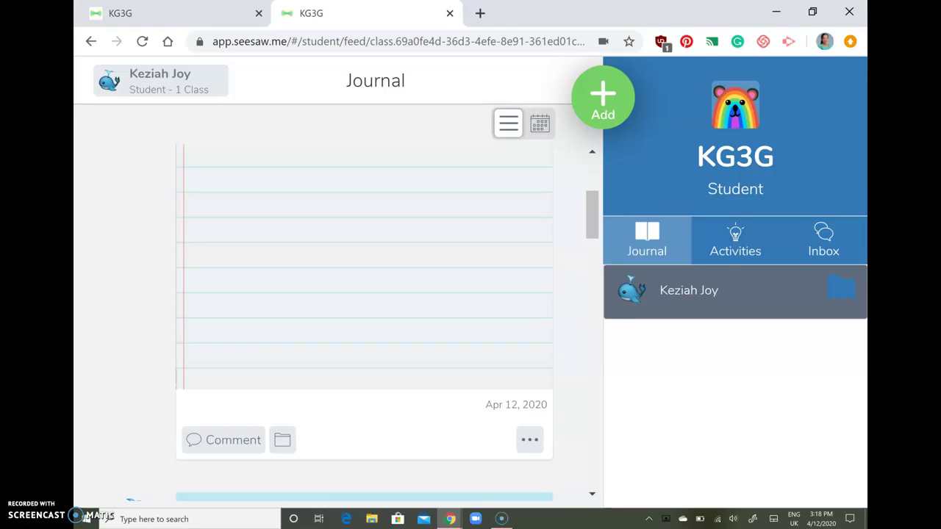
left_click(529, 440)
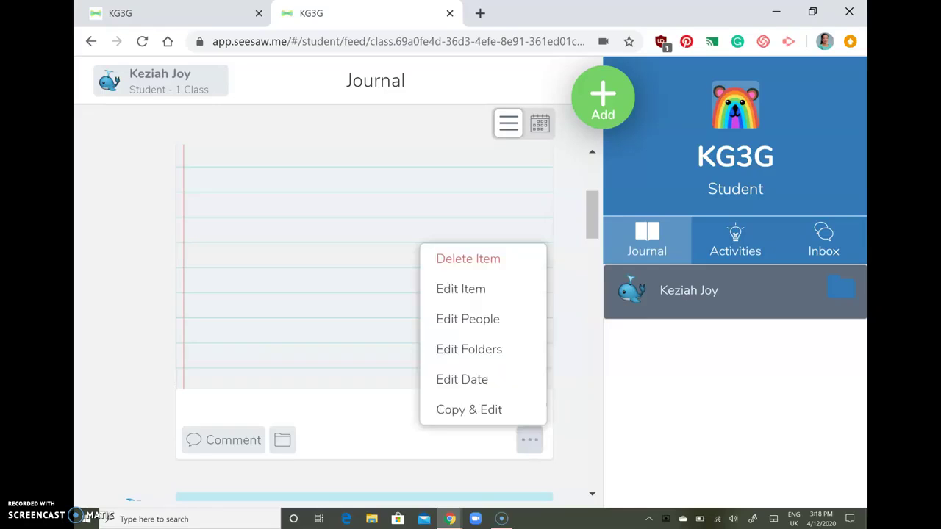
left_click(461, 289)
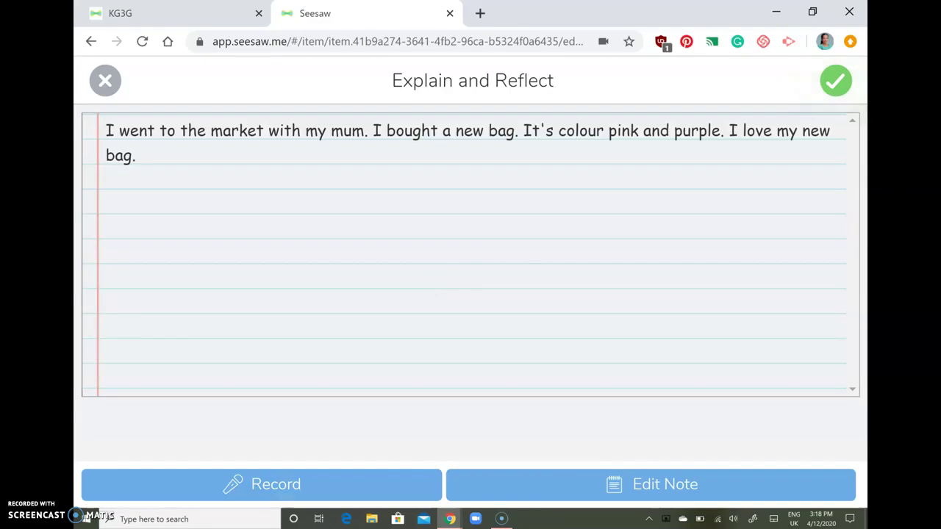
left_click(276, 484)
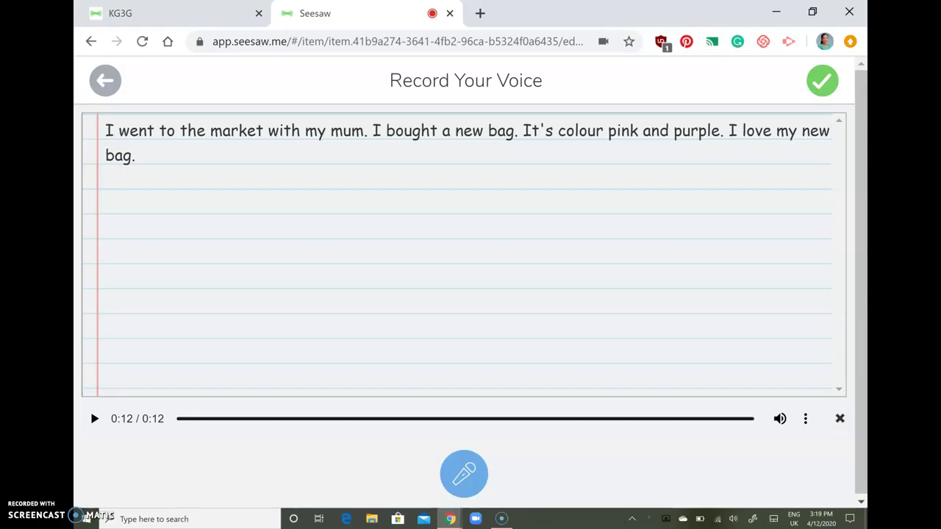
left_click(822, 81)
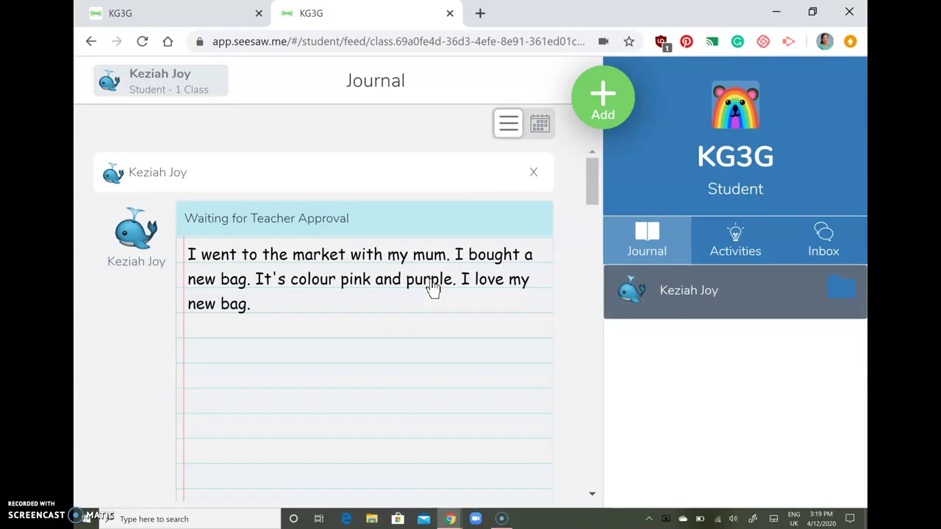
Step: Look through the student's journal posts, from the market note down to the Draw yourself response, and return to the newest post
scroll(433, 287, "down", 2)
scroll(433, 286, "up", 2)
scroll(364, 323, "down", 6)
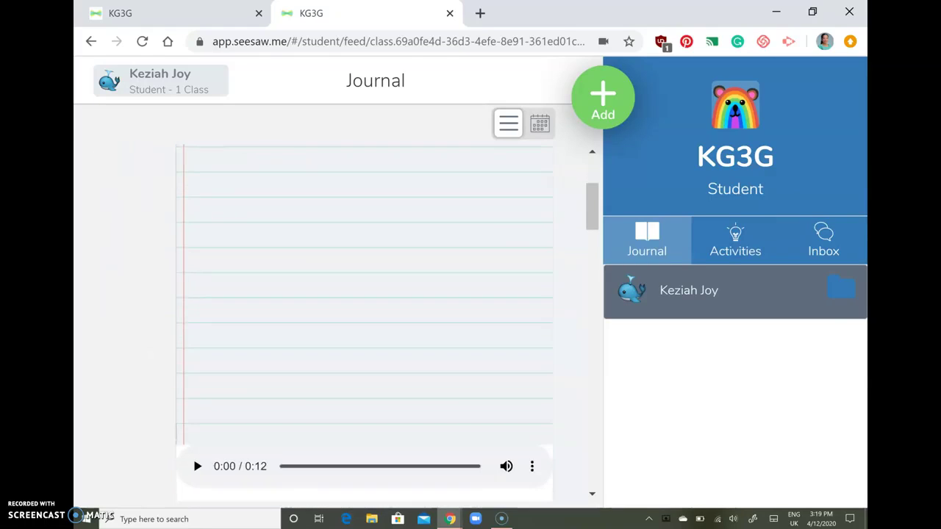
scroll(327, 324, "down", 10)
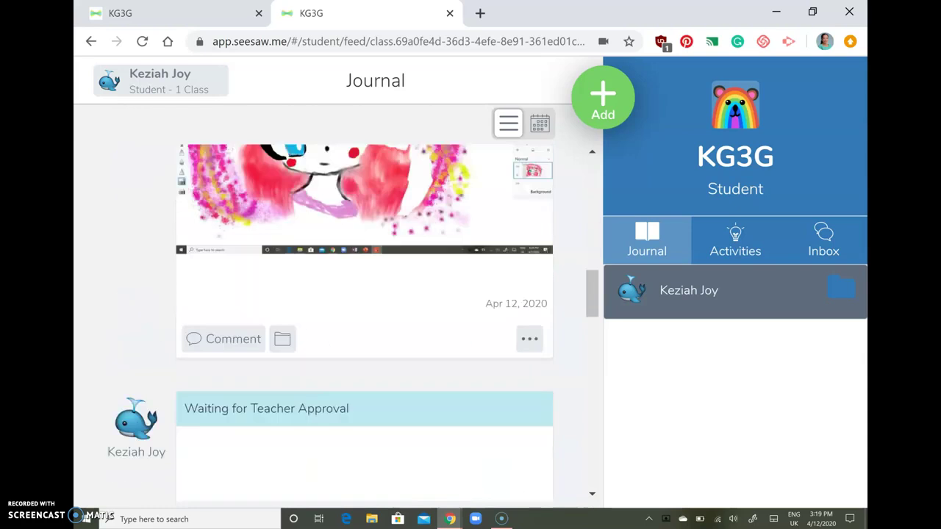
scroll(328, 323, "down", 10)
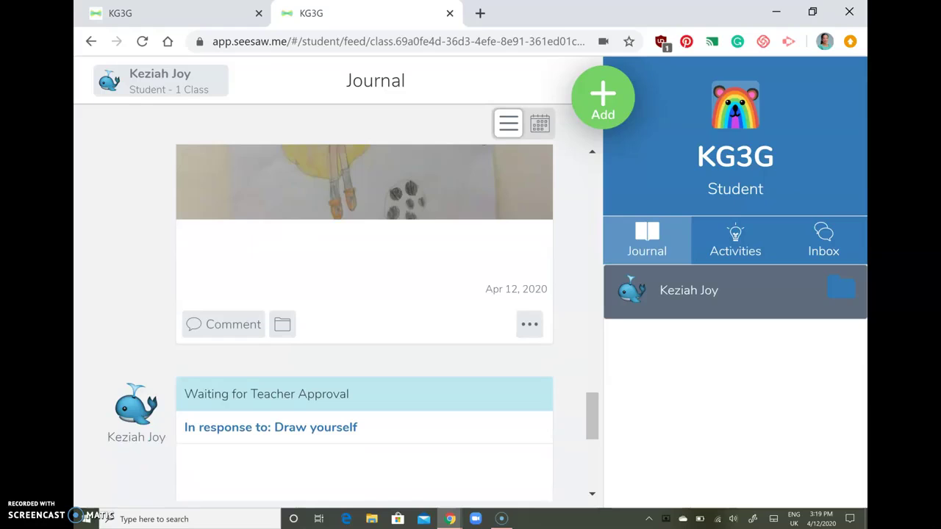
scroll(364, 323, "down", 5)
scroll(364, 323, "up", 9)
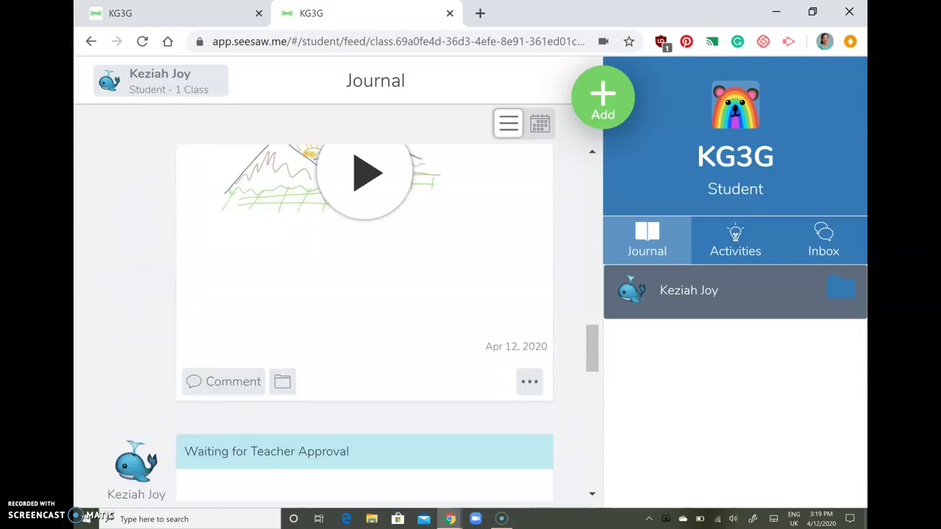
scroll(364, 324, "down", 5)
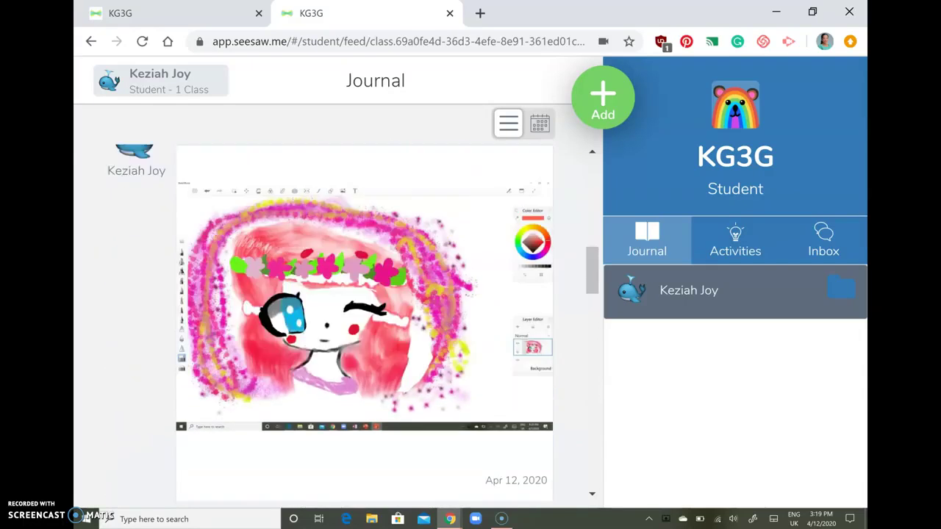
scroll(364, 324, "up", 5)
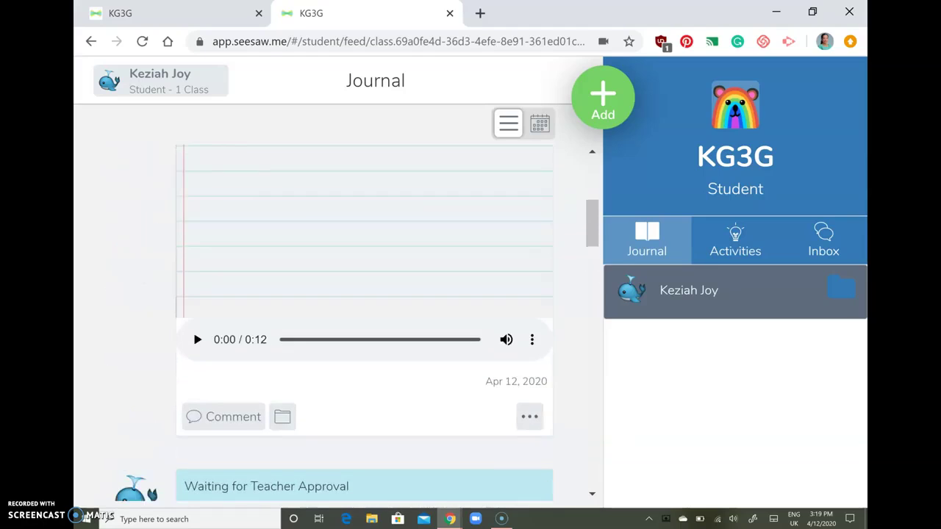
scroll(364, 323, "up", 2)
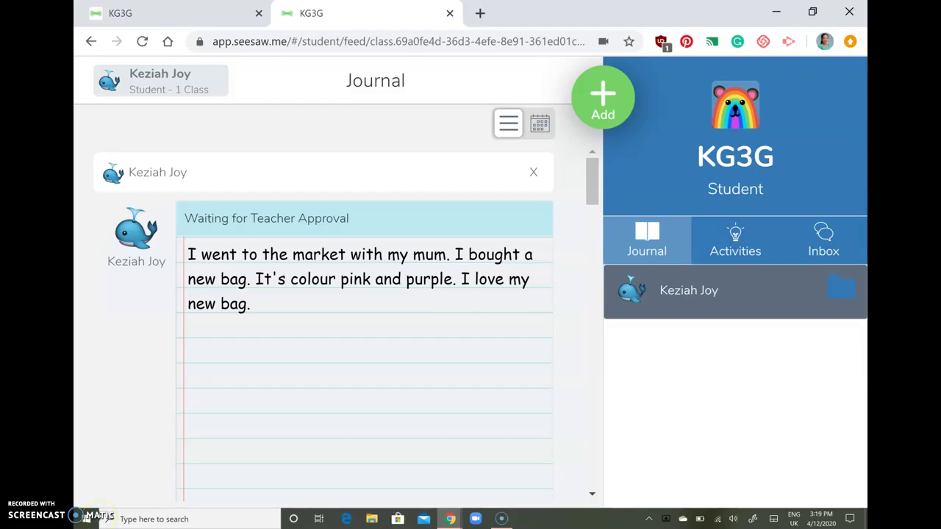
left_click(87, 517)
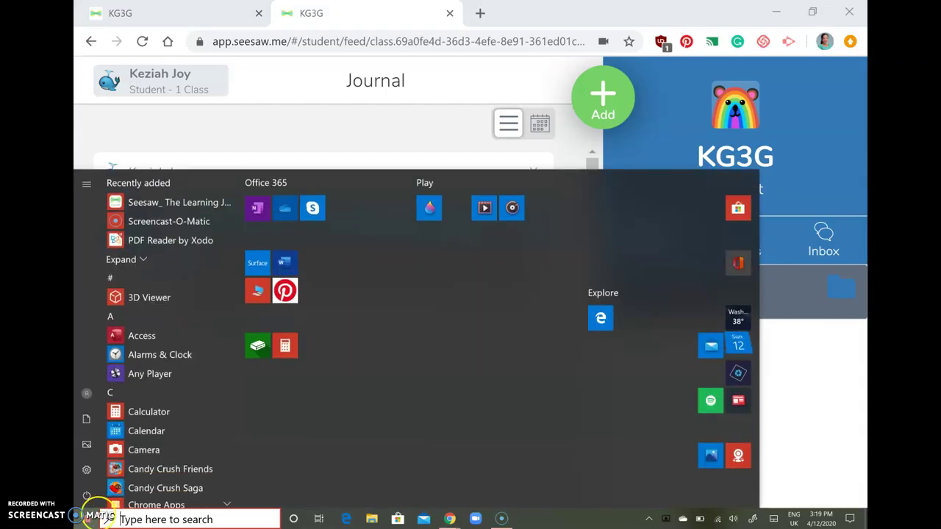
left_click(87, 517)
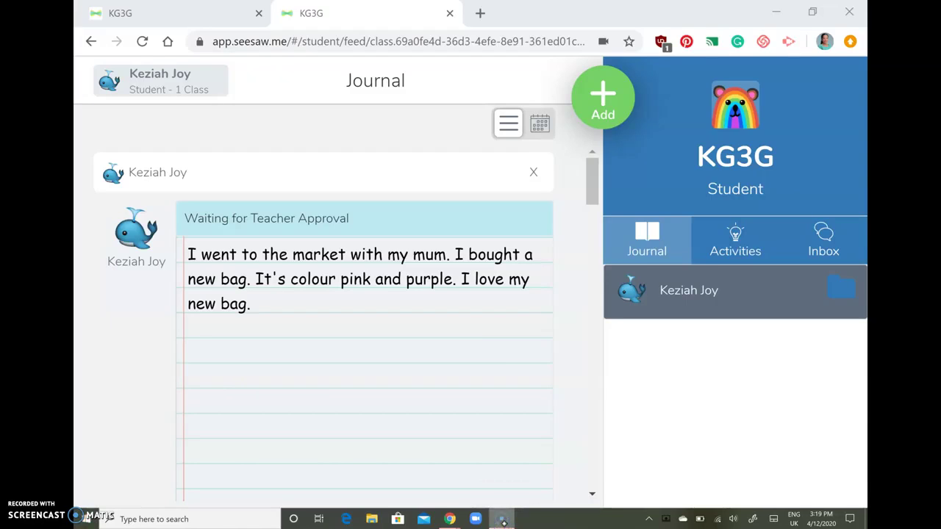
left_click(503, 519)
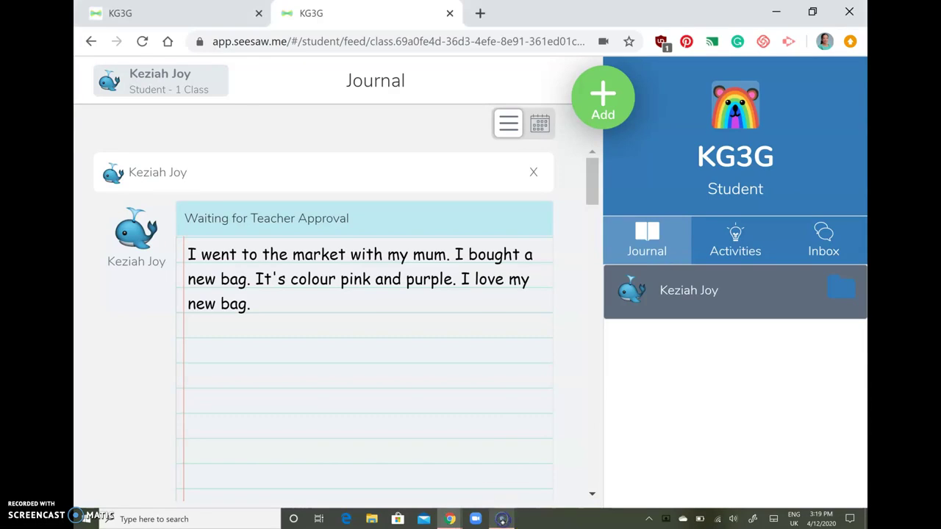